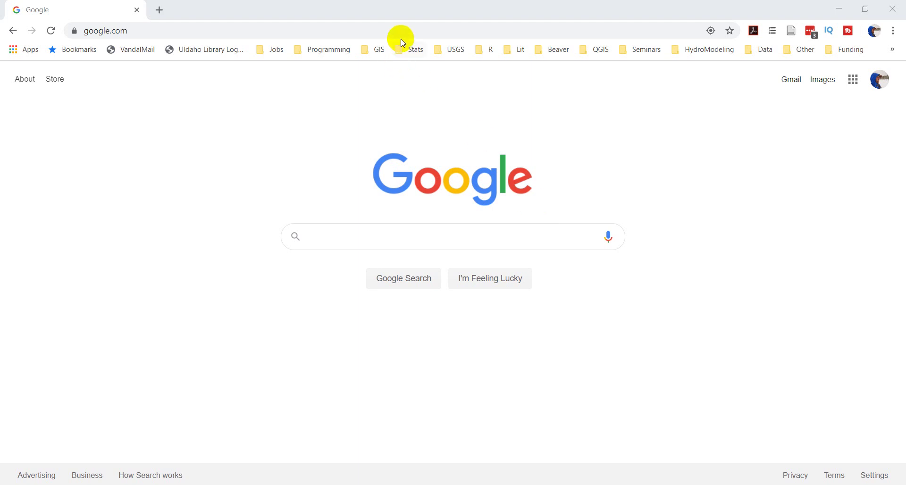
Step: Go to viewer.nationalmap.gov/services in Chrome
{"action": "left_click", "coordinate": [371, 30]}
{"action": "type", "text": "v"}
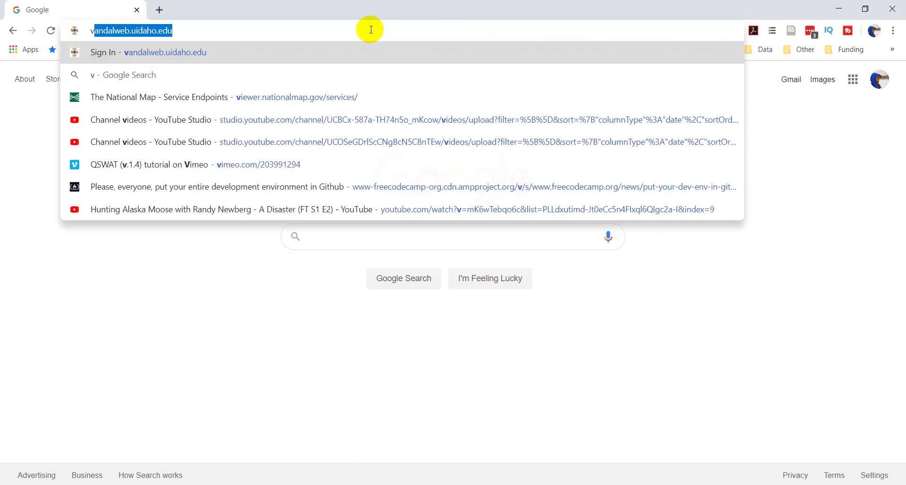
{"action": "type", "text": "iewer.nationa"}
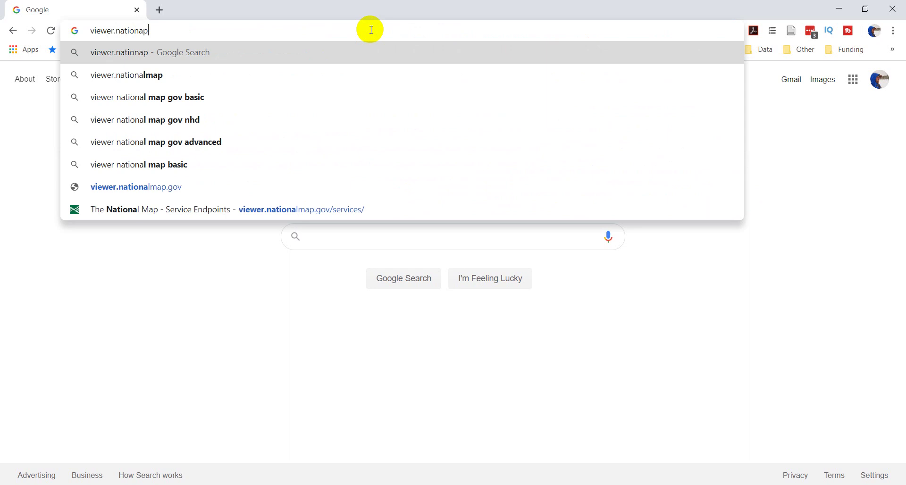
{"action": "type", "text": "lma"}
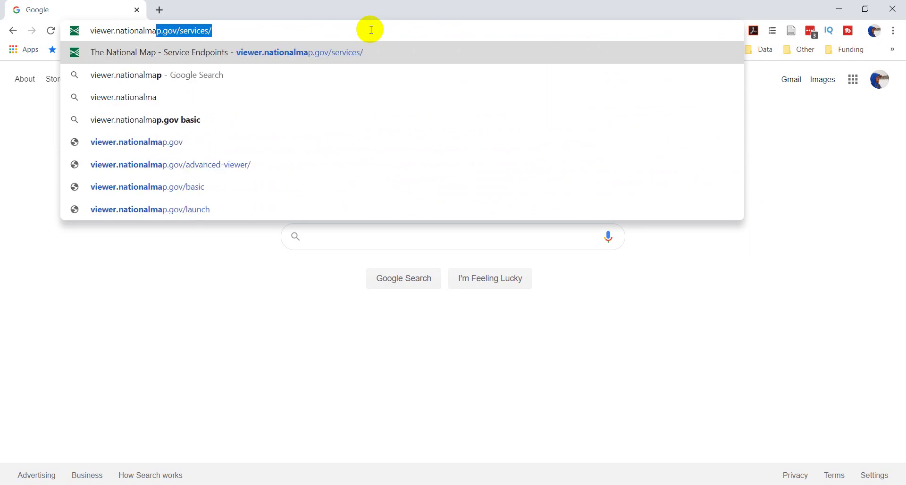
{"action": "type", "text": "p.gov/services"}
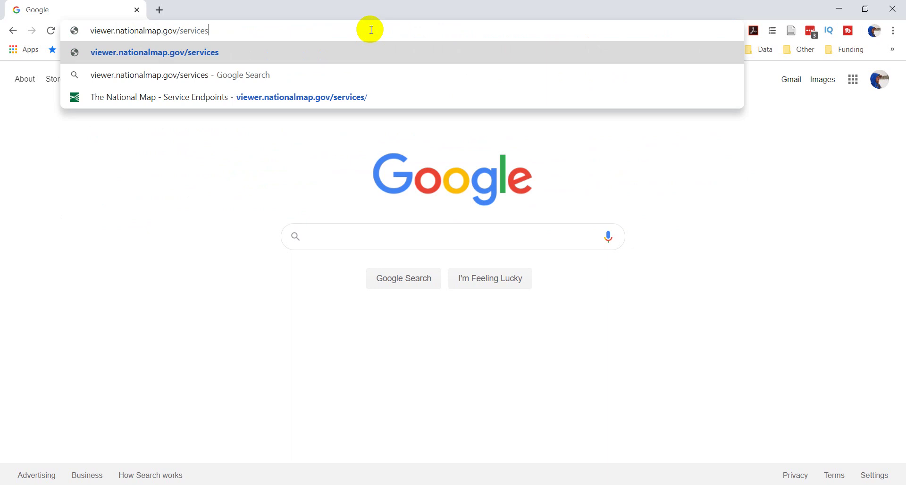
{"action": "key", "text": "Return"}
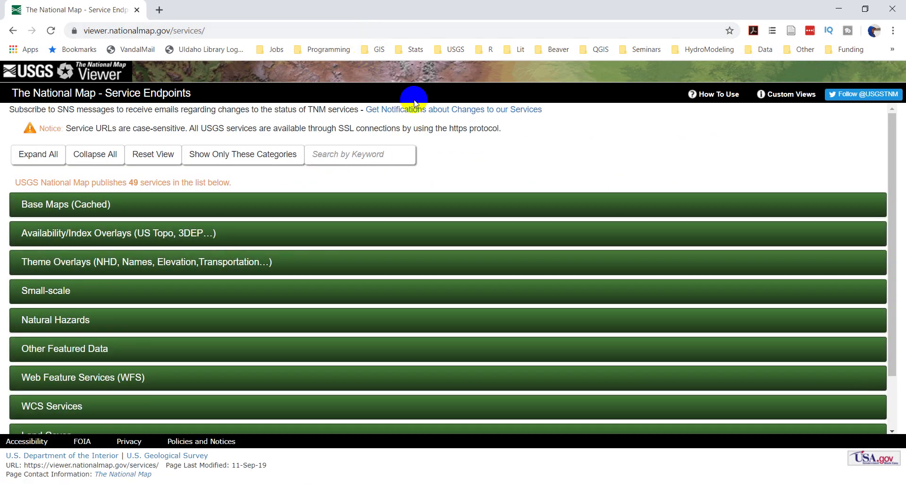
Step: Expand the Theme Overlays category and scroll down to the 3DEP Elevation service
{"action": "left_click", "coordinate": [89, 214]}
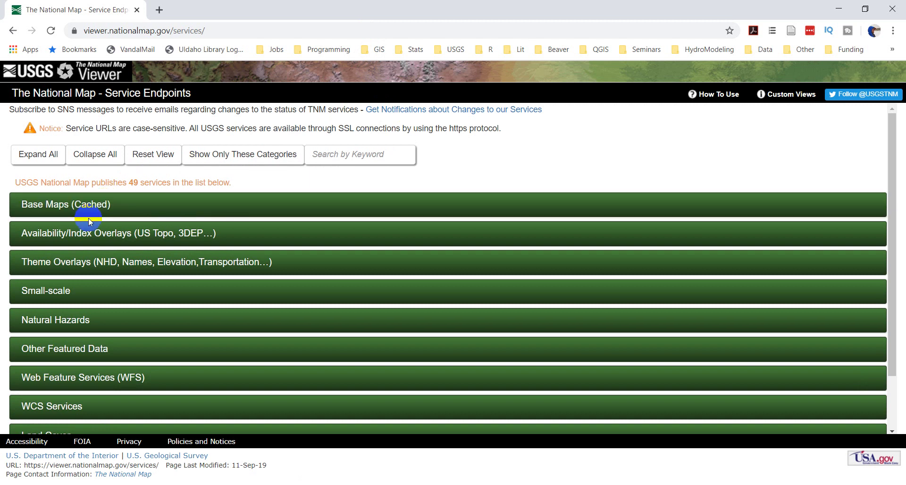
{"action": "scroll", "coordinate": [89, 218], "scroll_direction": "down", "scroll_amount": 3}
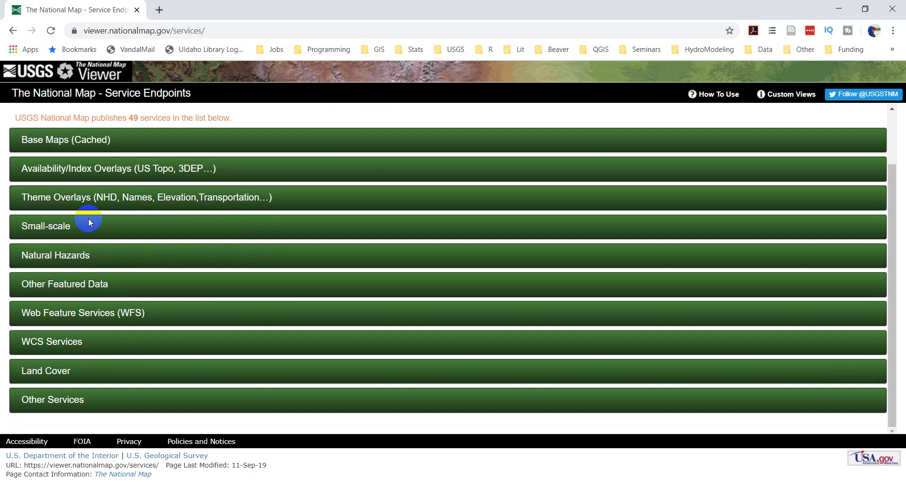
{"action": "left_click", "coordinate": [54, 200]}
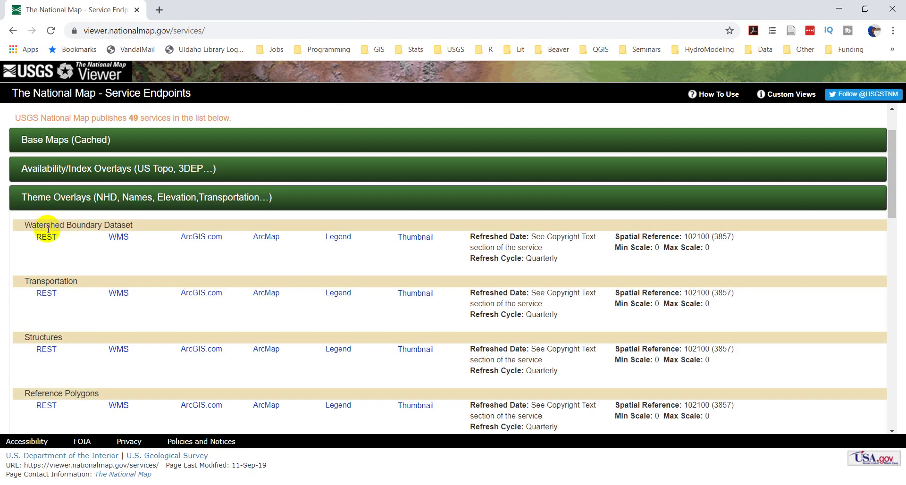
{"action": "scroll", "coordinate": [47, 232], "scroll_direction": "down", "scroll_amount": 4}
{"action": "scroll", "coordinate": [50, 231], "scroll_direction": "down", "scroll_amount": 4}
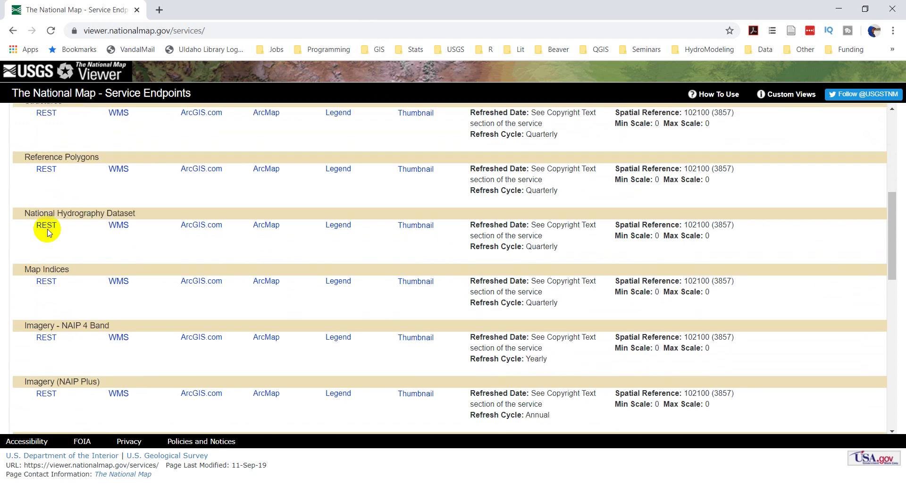
{"action": "scroll", "coordinate": [48, 231], "scroll_direction": "down", "scroll_amount": 4}
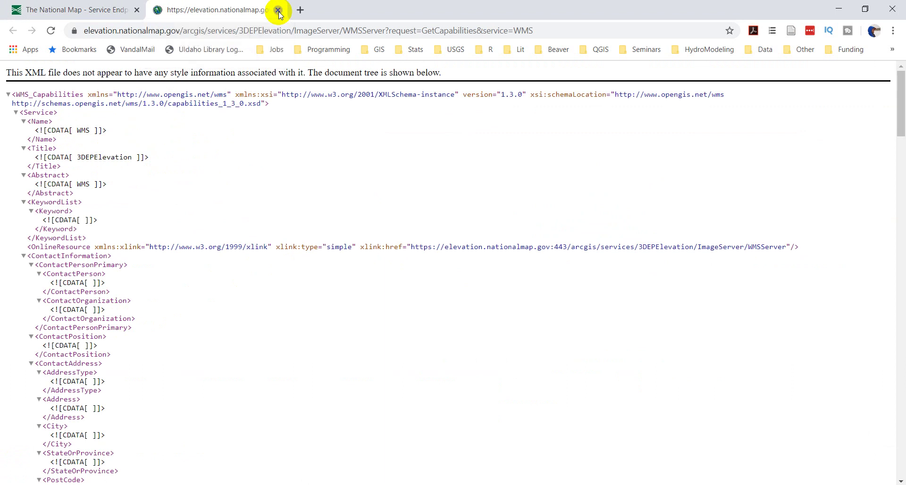
Step: Copy the 3DEP Elevation WMS link address and switch to QGIS
{"action": "left_click", "coordinate": [279, 11]}
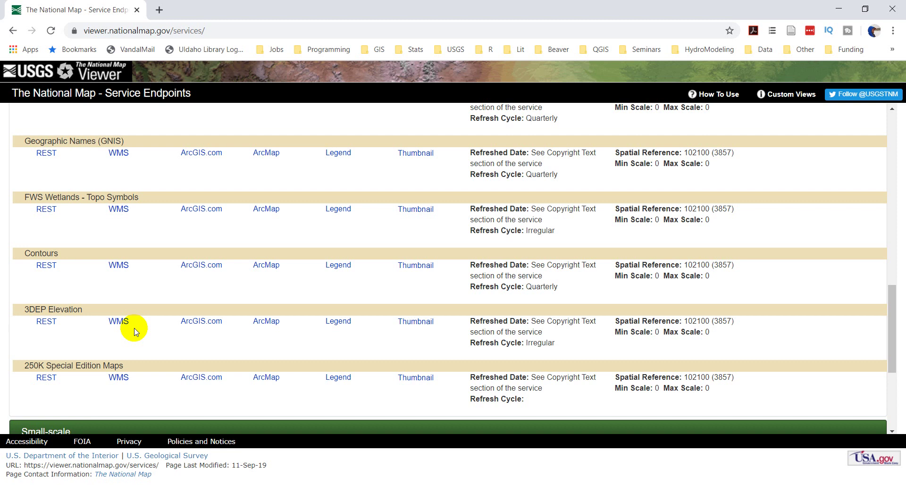
{"action": "right_click", "coordinate": [118, 323]}
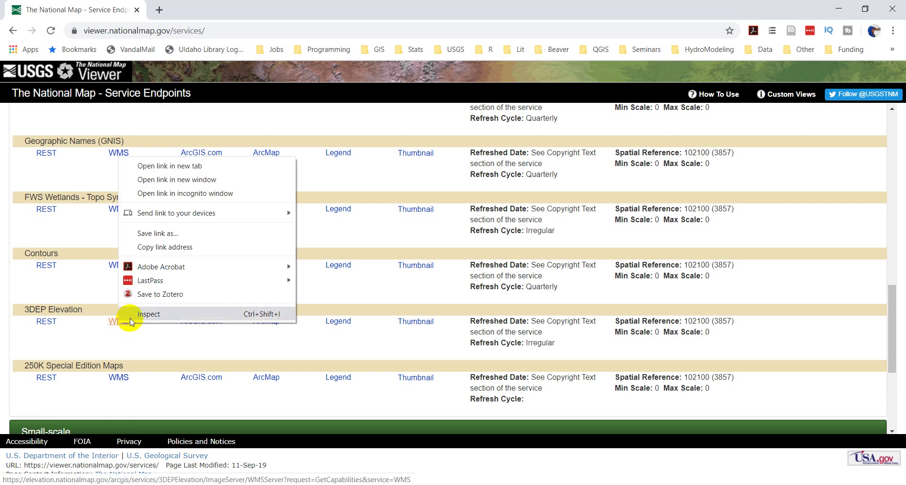
{"action": "mouse_move", "coordinate": [170, 282]}
{"action": "left_click", "coordinate": [158, 247]}
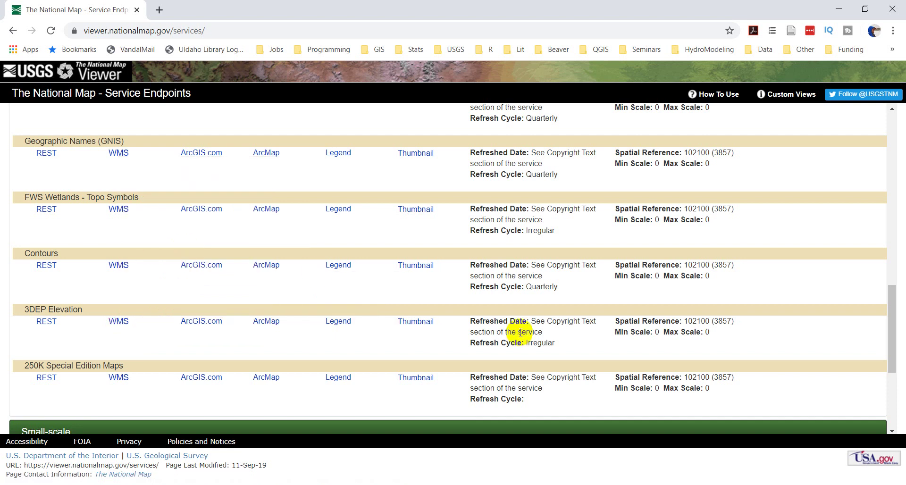
{"action": "key", "text": "alt+Tab"}
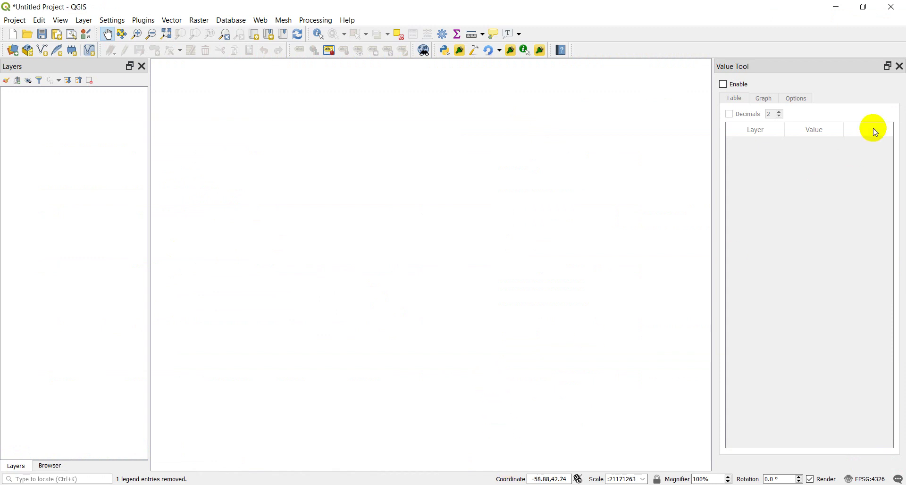
Step: Close the Value Tool panel and show the Browser tree with WMS/WMTS and XYZ Tiles
{"action": "left_click", "coordinate": [900, 66]}
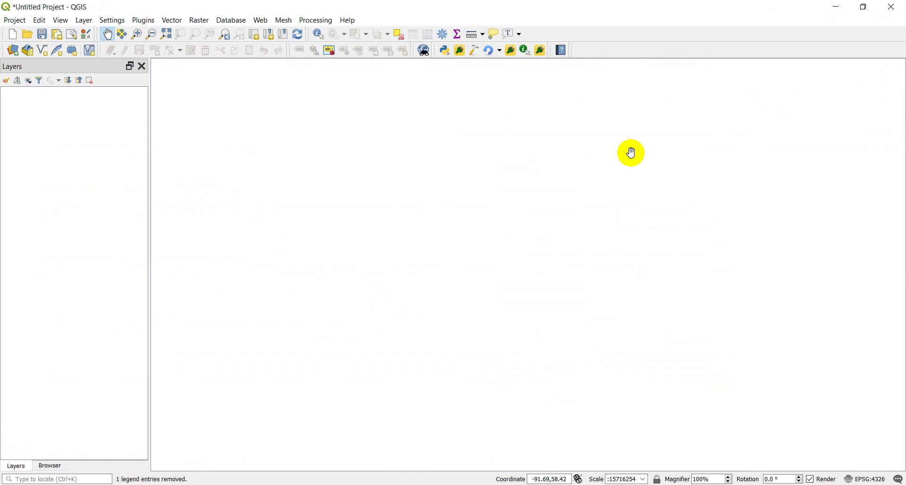
{"action": "left_click", "coordinate": [51, 467]}
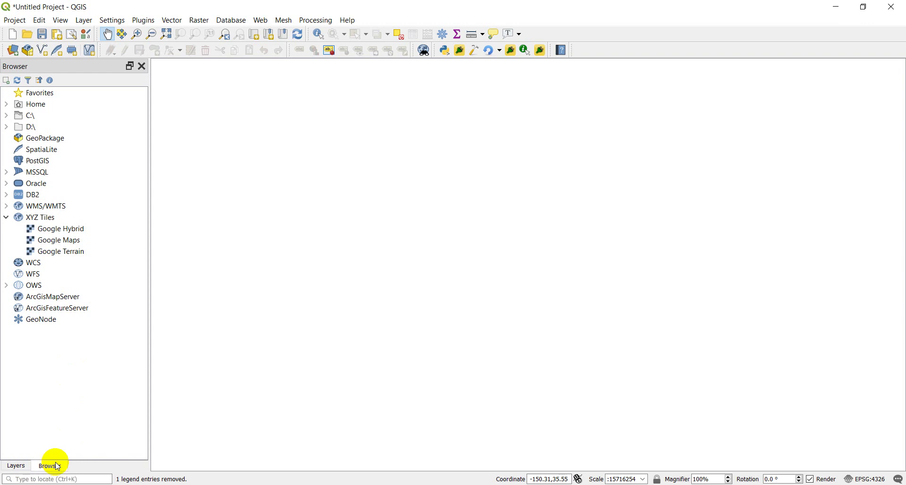
{"action": "left_click", "coordinate": [12, 50]}
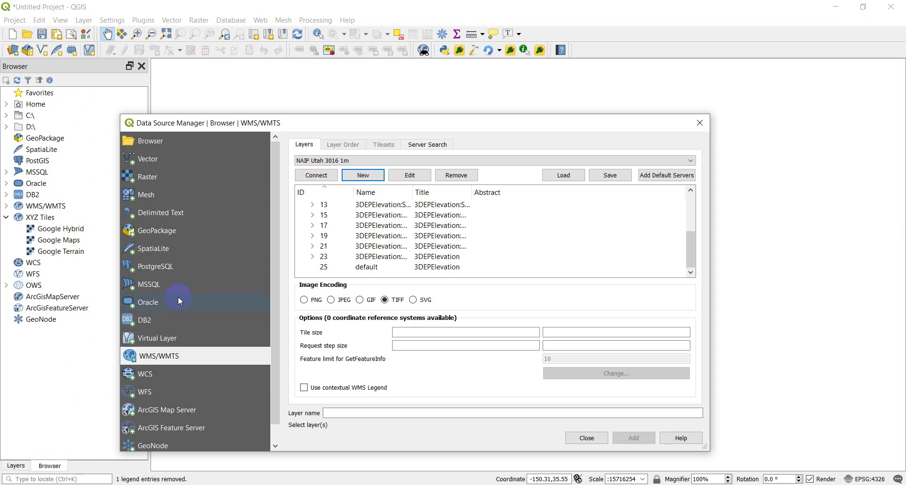
{"action": "left_click", "coordinate": [178, 358]}
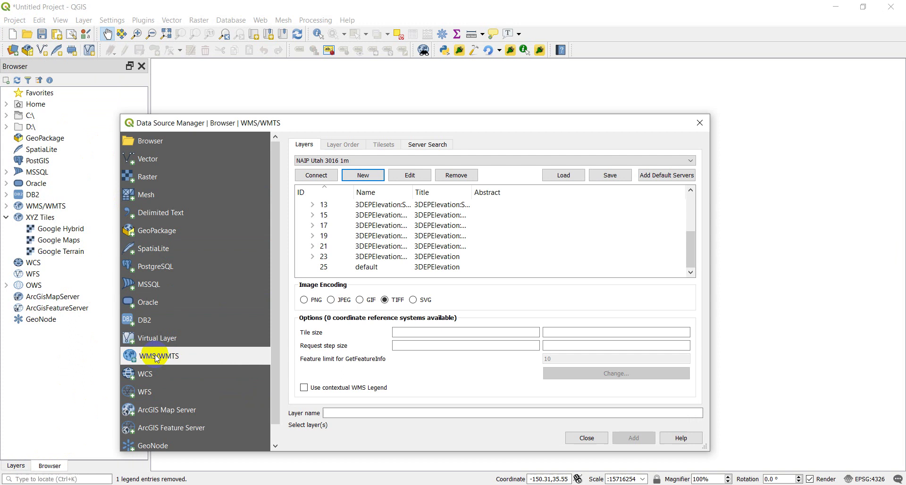
{"action": "left_click_drag", "start_coordinate": [308, 122], "coordinate": [465, 90]}
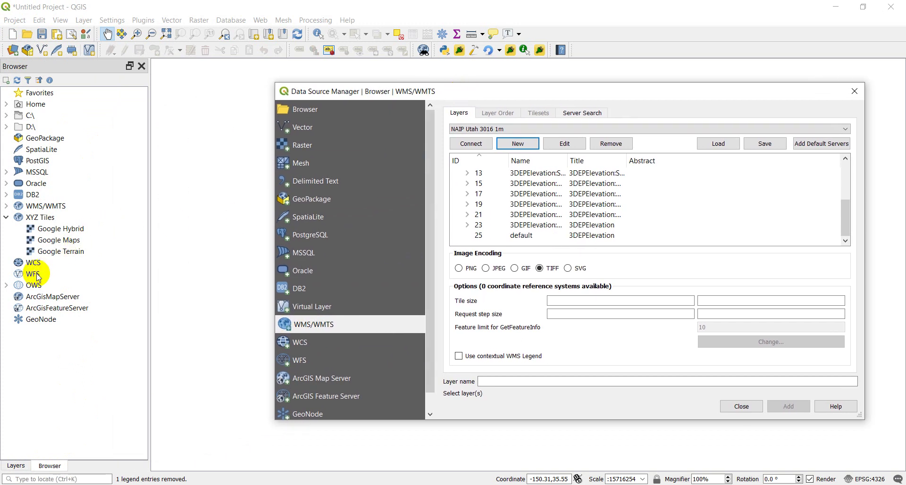
{"action": "left_click", "coordinate": [49, 208]}
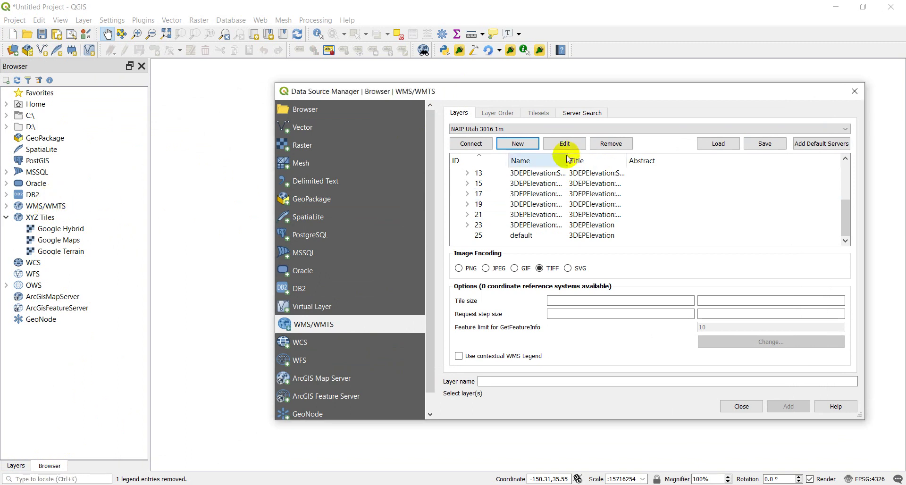
{"action": "left_click", "coordinate": [509, 143]}
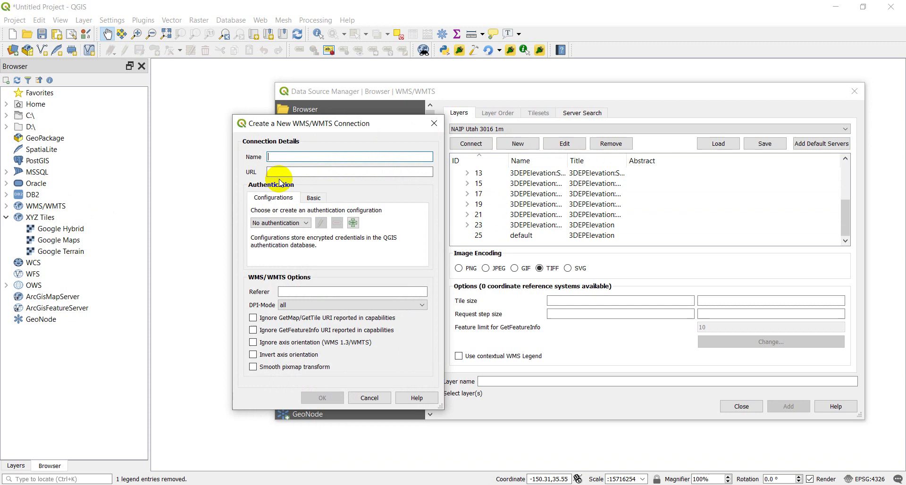
{"action": "left_click", "coordinate": [441, 126]}
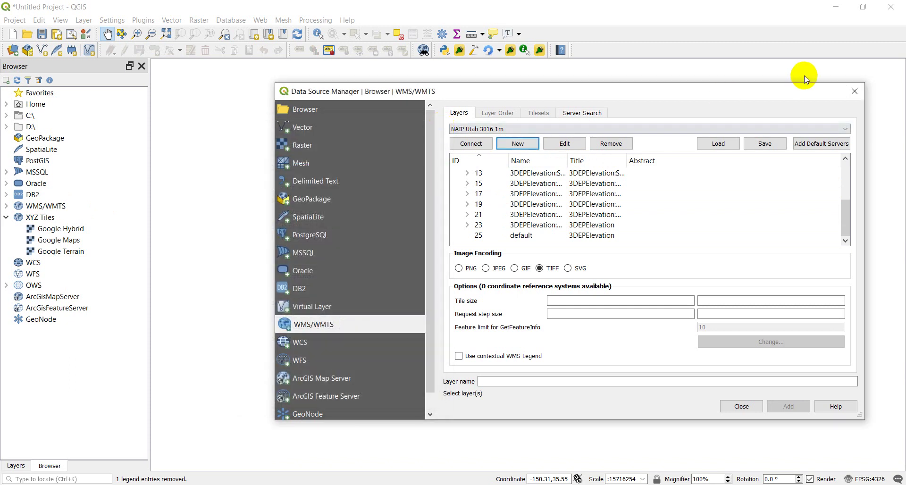
Step: Create a WMS/WMTS connection named '3DEP Elevation' using the pasted 3DEP elevation WMSServer address
{"action": "left_click", "coordinate": [857, 93]}
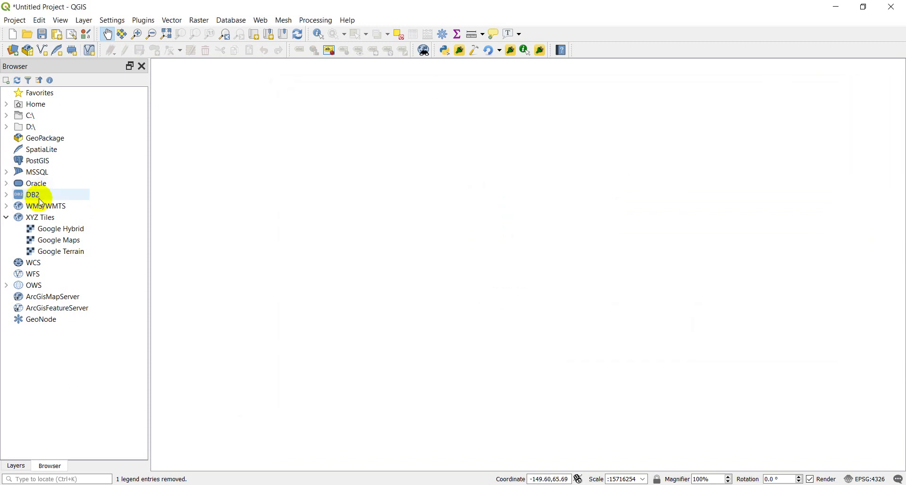
{"action": "right_click", "coordinate": [45, 209]}
{"action": "left_click", "coordinate": [77, 212]}
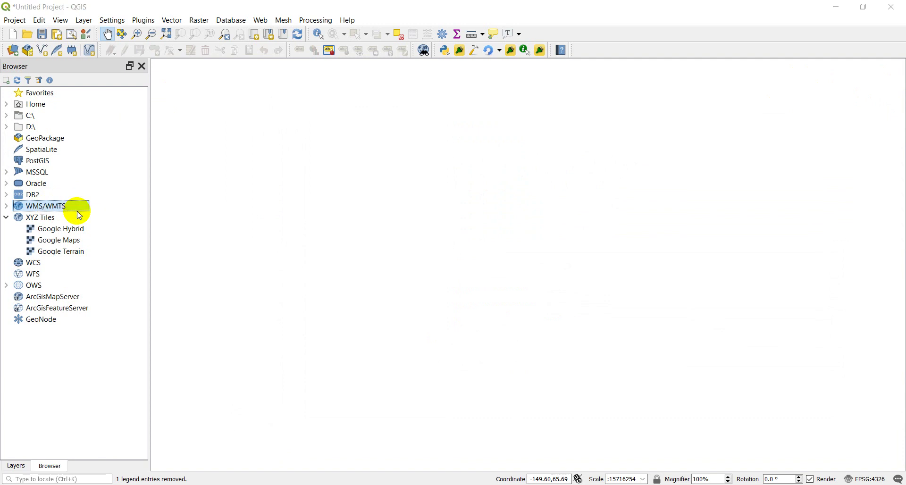
{"action": "left_click", "coordinate": [273, 189]}
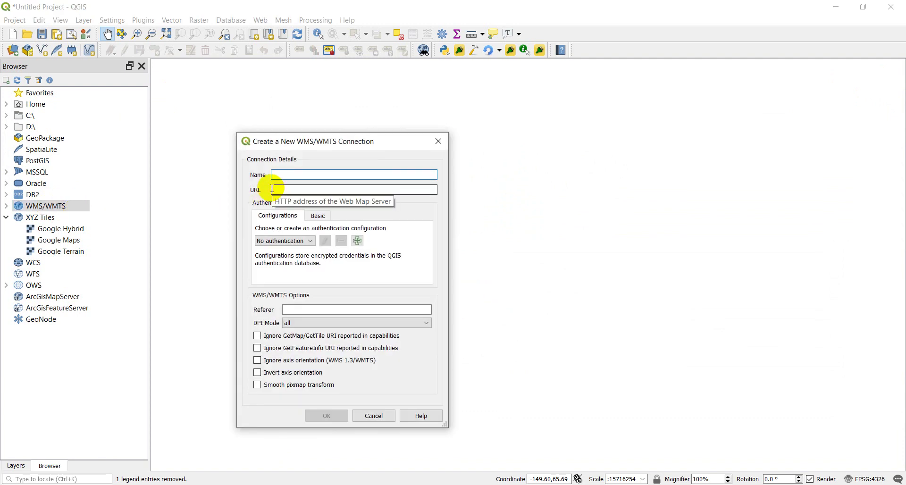
{"action": "type", "text": "3DEP Elevation"}
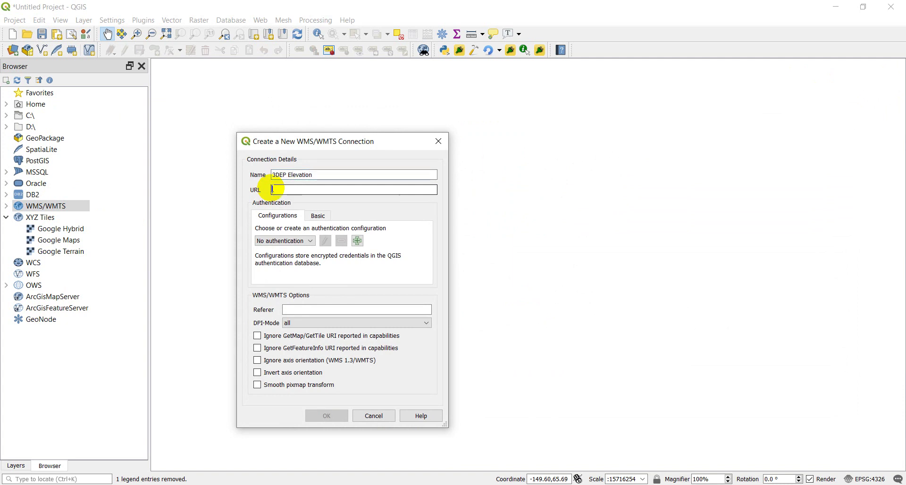
{"action": "key", "text": "ctrl+v"}
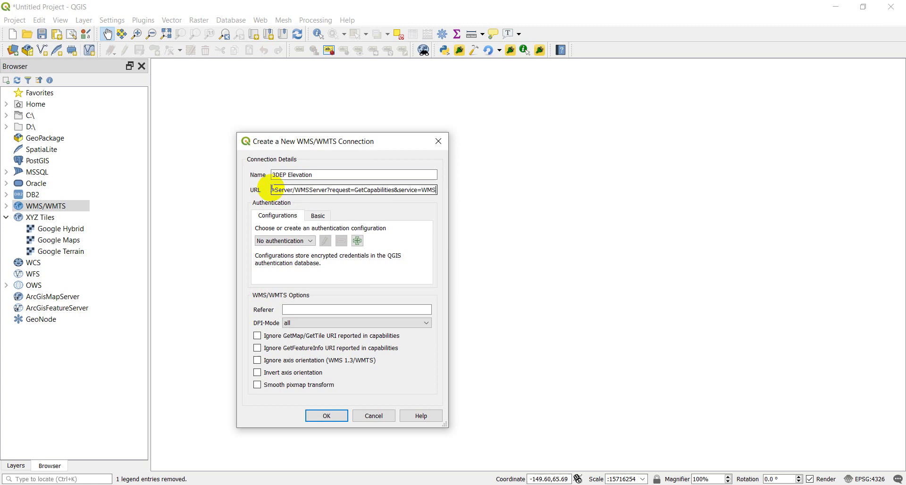
{"action": "left_click", "coordinate": [273, 190]}
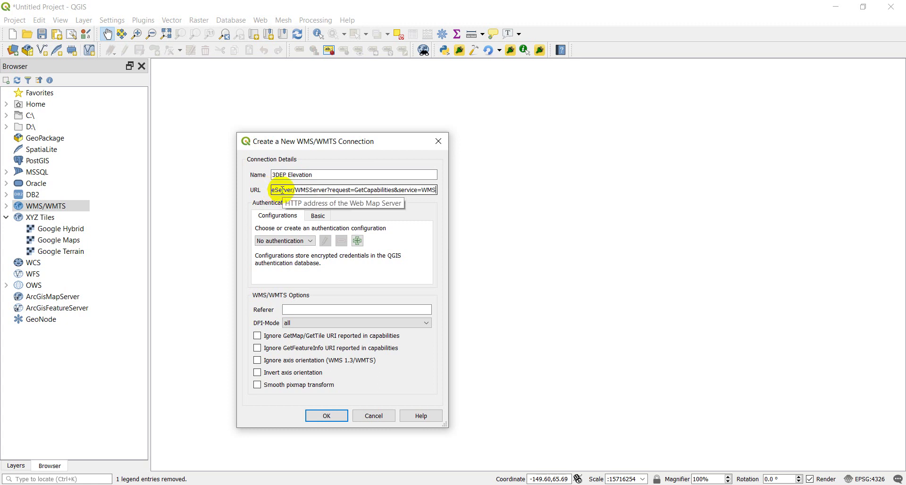
{"action": "right_click", "coordinate": [283, 191]}
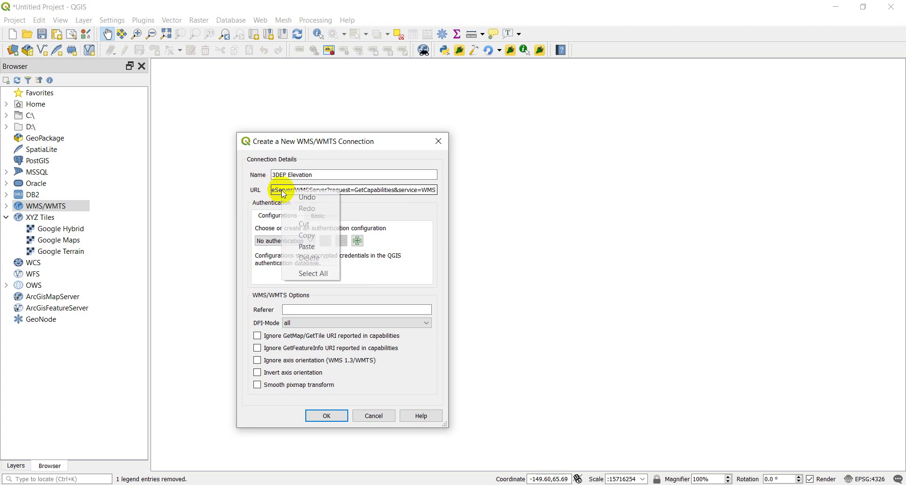
{"action": "left_click", "coordinate": [435, 218]}
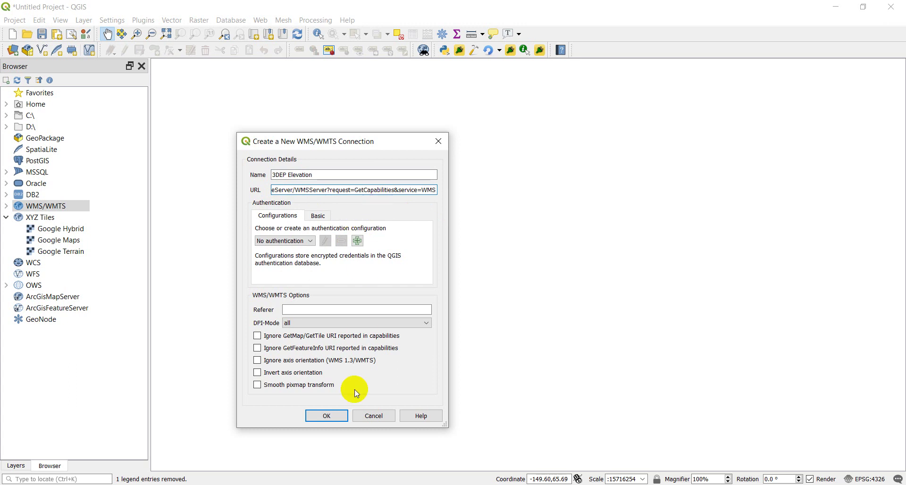
{"action": "left_click", "coordinate": [326, 415]}
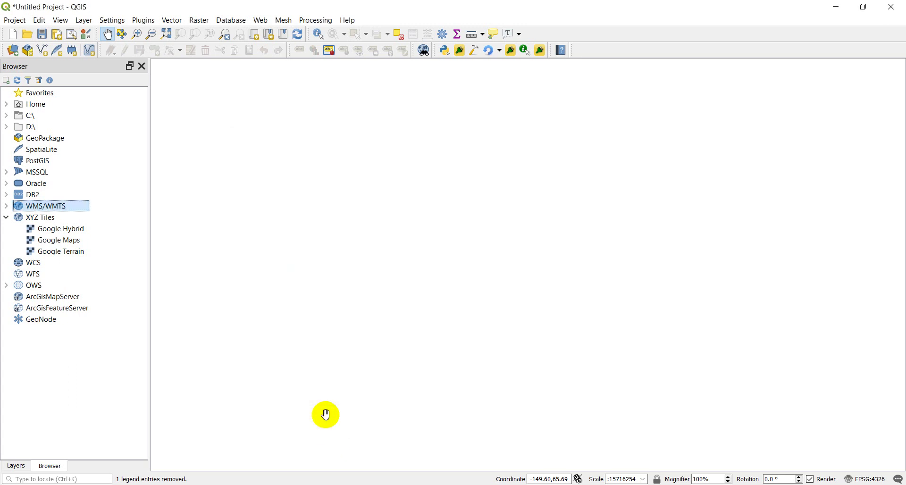
Step: Expand WMS/WMTS > 3DEP Elevation > 3DEPElevation and widen the Browser to read full layer names
{"action": "left_click", "coordinate": [6, 207]}
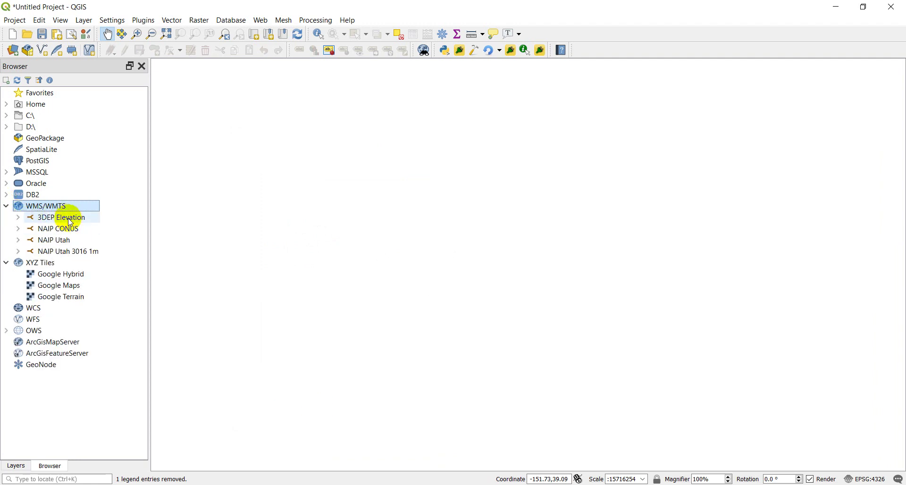
{"action": "left_click", "coordinate": [18, 218]}
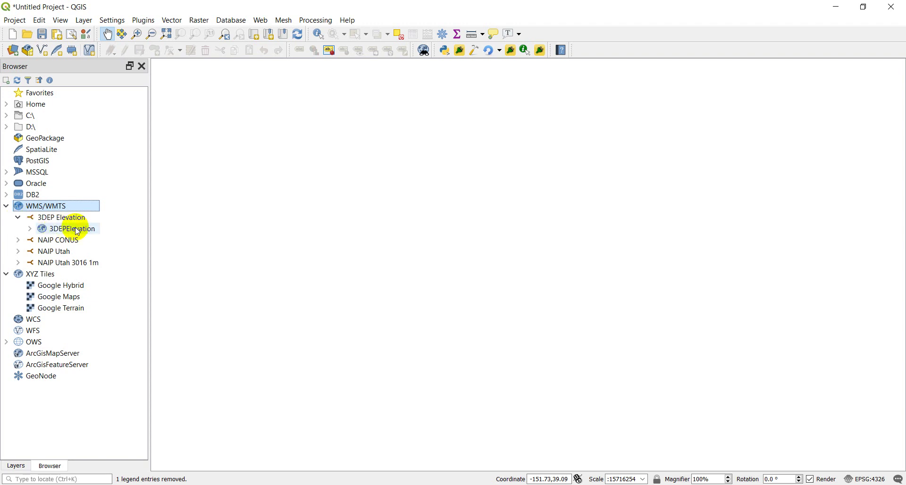
{"action": "left_click", "coordinate": [30, 230]}
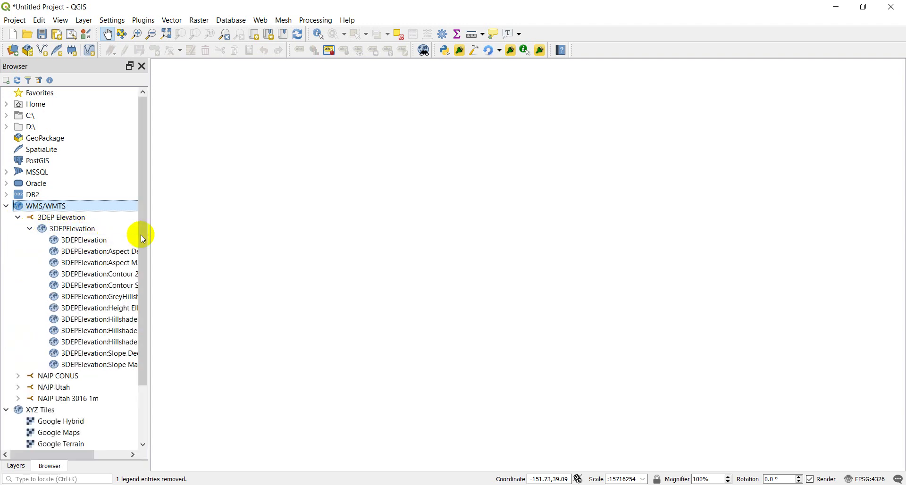
{"action": "left_click_drag", "start_coordinate": [151, 233], "coordinate": [228, 229]}
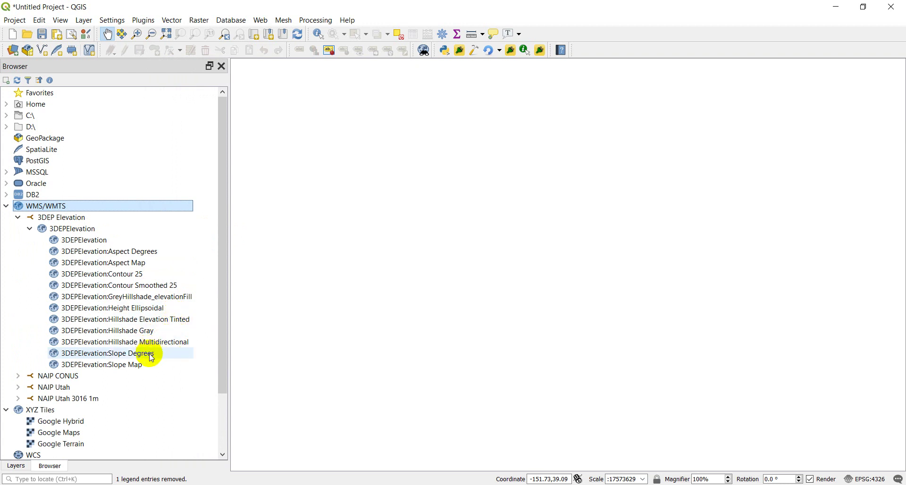
Step: Add the 3DEPElevation layer to the map and narrow the Browser panel again
{"action": "mouse_move", "coordinate": [230, 317]}
{"action": "left_mouse_down"}
{"action": "mouse_move", "coordinate": [214, 317]}
{"action": "mouse_move", "coordinate": [230, 318]}
{"action": "left_mouse_up"}
{"action": "left_click_drag", "start_coordinate": [74, 241], "coordinate": [315, 239]}
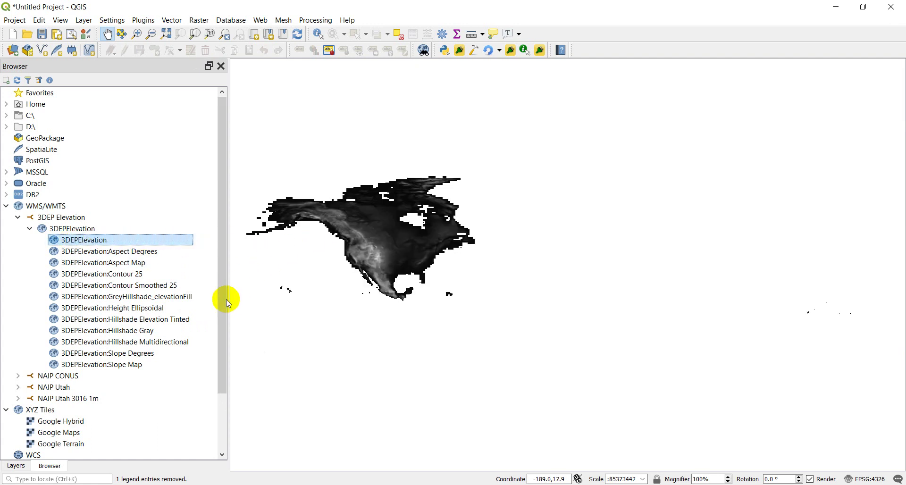
{"action": "left_click_drag", "start_coordinate": [229, 297], "coordinate": [151, 295]}
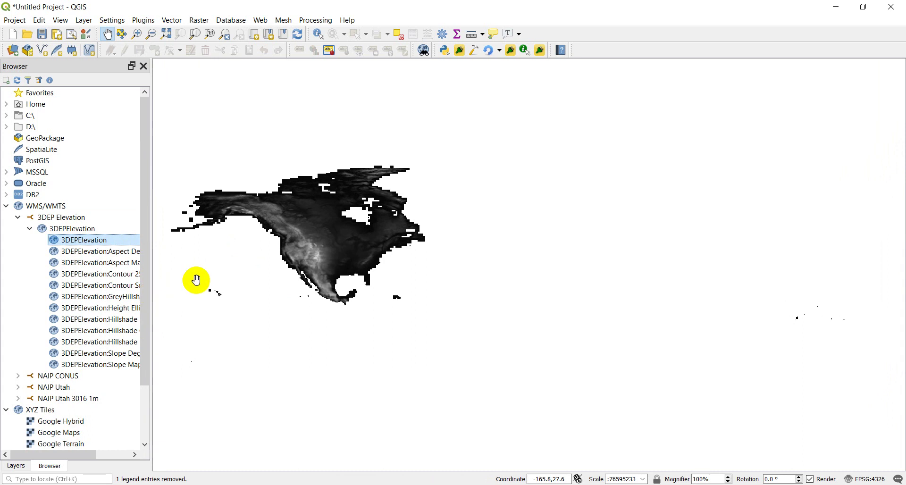
Step: Zoom and pan the map to frame the western United States
{"action": "left_click", "coordinate": [317, 233]}
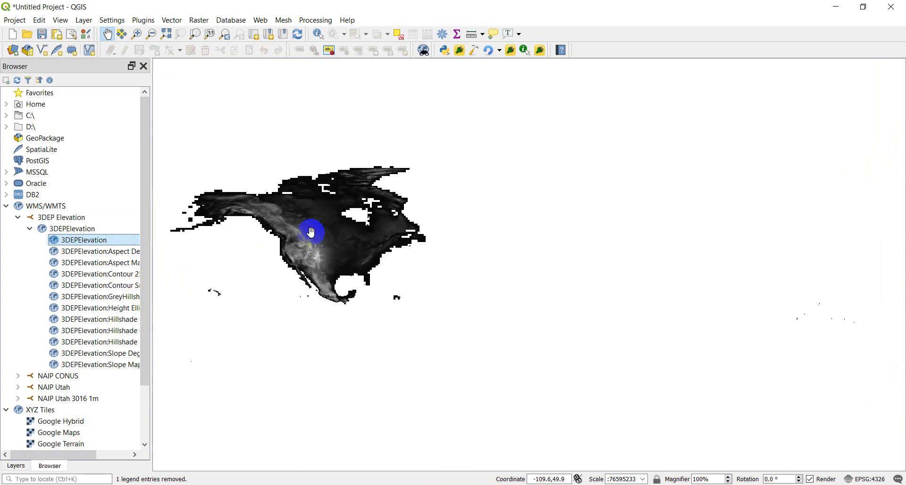
{"action": "left_click", "coordinate": [299, 259]}
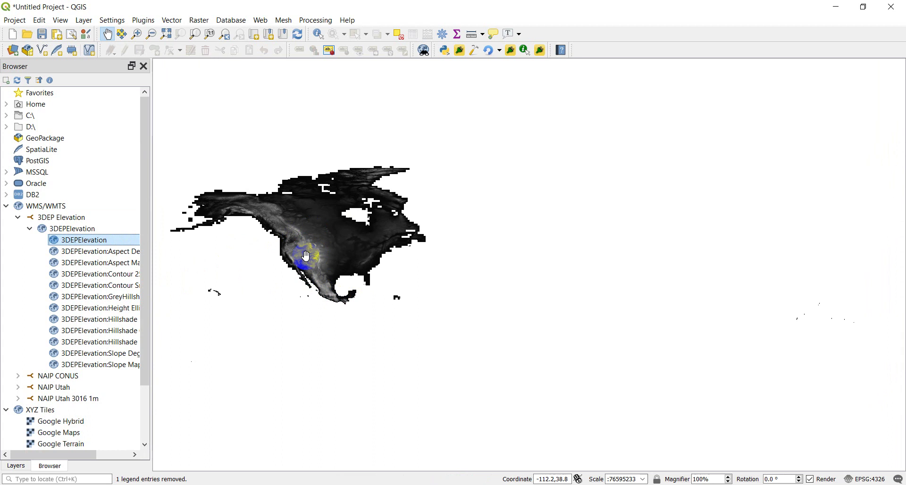
{"action": "scroll", "coordinate": [305, 254], "scroll_direction": "up", "scroll_amount": 1}
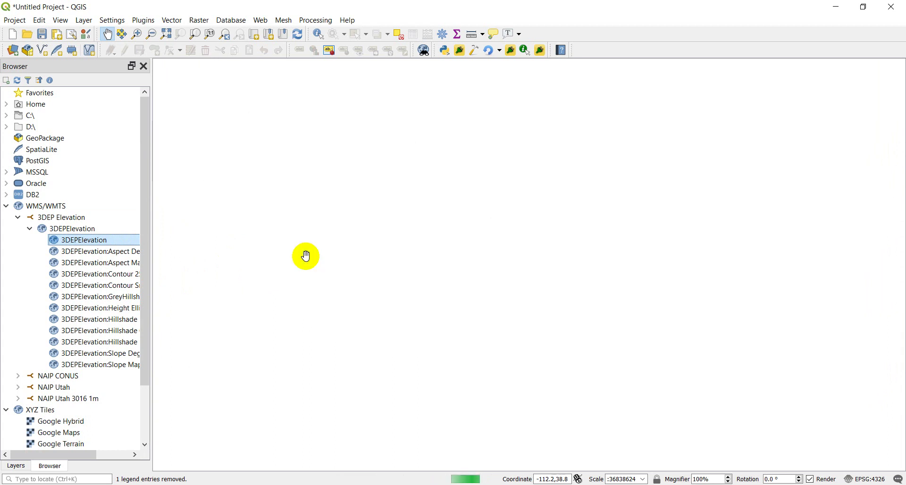
{"action": "scroll", "coordinate": [307, 256], "scroll_direction": "up", "scroll_amount": 1}
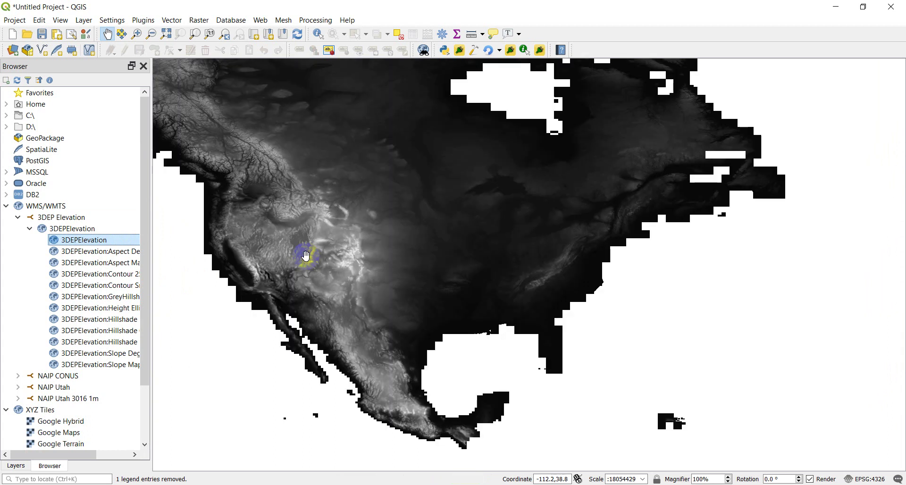
{"action": "left_click_drag", "start_coordinate": [307, 256], "coordinate": [341, 267]}
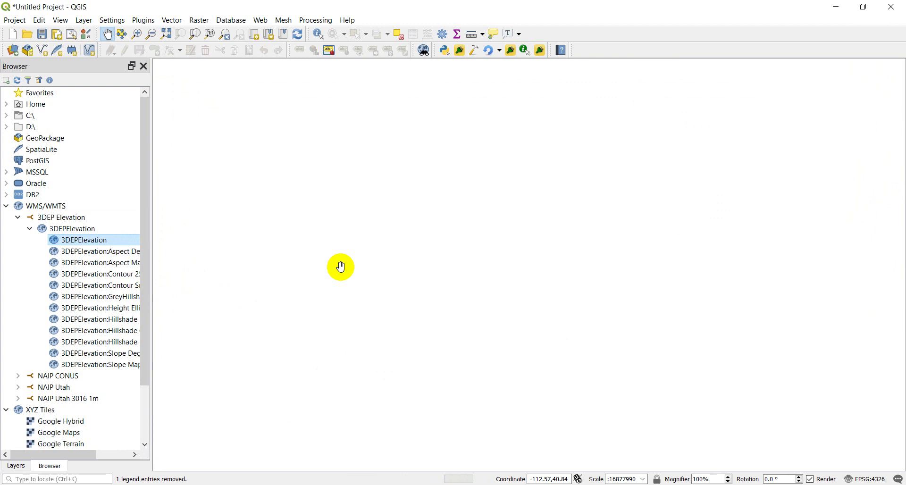
{"action": "scroll", "coordinate": [341, 267], "scroll_direction": "up", "scroll_amount": 1}
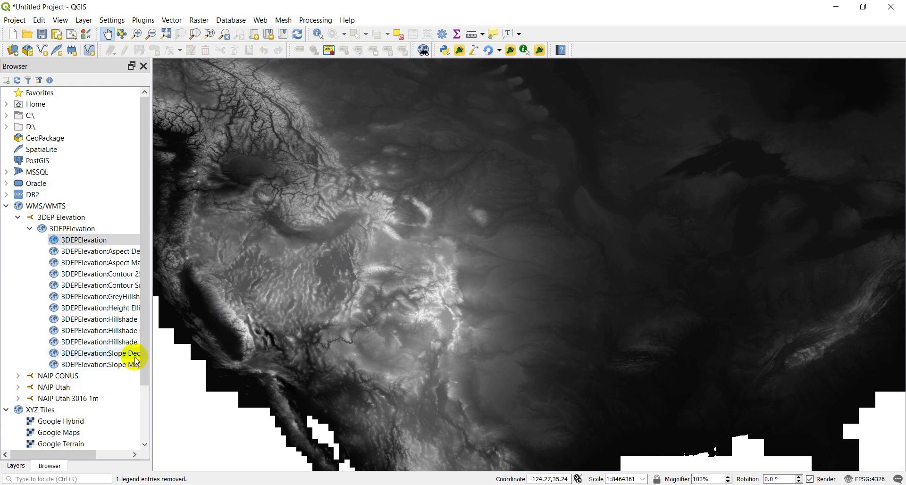
Step: Add 3DEPElevation:Hillshade Gray, then 3DEPElevation:Hillshade Elevation Tinted, to the map
{"action": "left_click_drag", "start_coordinate": [151, 313], "coordinate": [218, 313]}
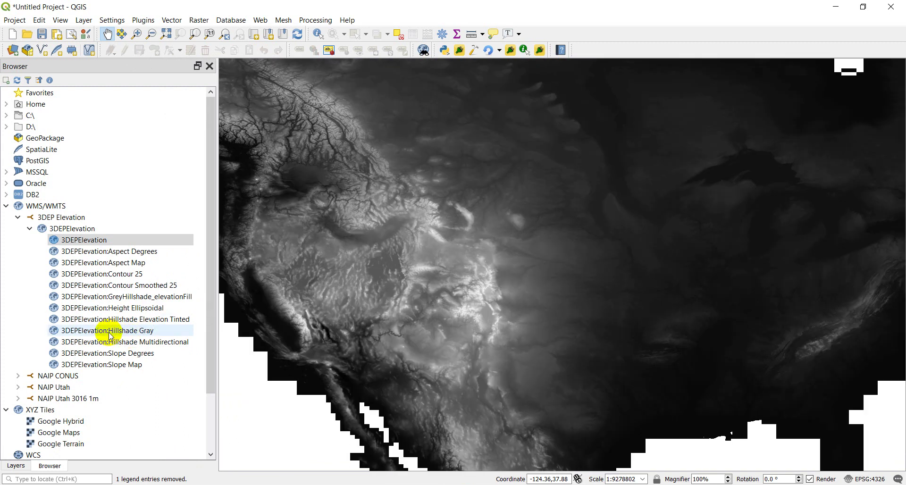
{"action": "left_click_drag", "start_coordinate": [111, 336], "coordinate": [374, 325]}
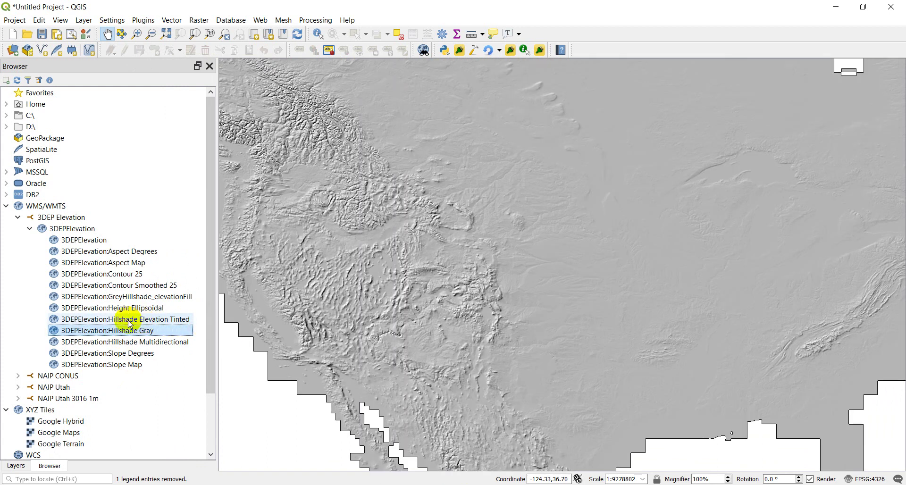
{"action": "left_click_drag", "start_coordinate": [130, 325], "coordinate": [360, 323]}
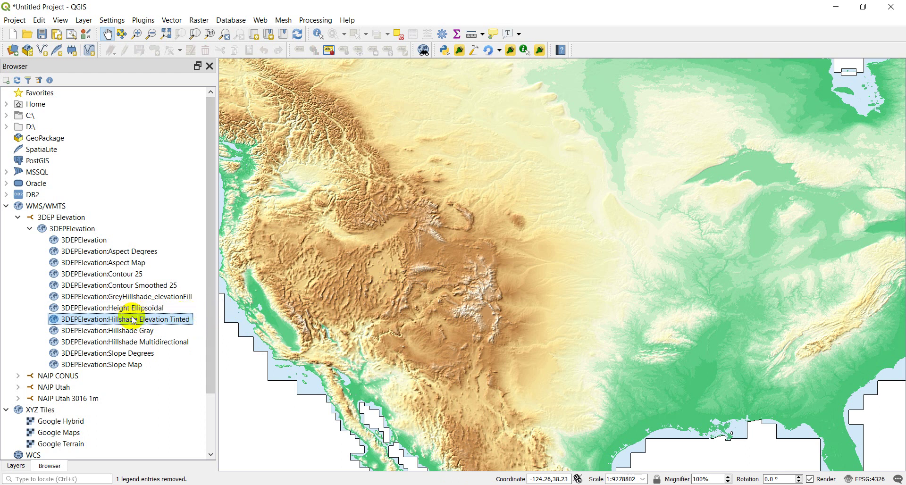
Step: Hide the tinted hillshade, move Hillshade Gray below 3DEPElevation, and open 3DEPElevation's Layer Properties
{"action": "left_click", "coordinate": [16, 466]}
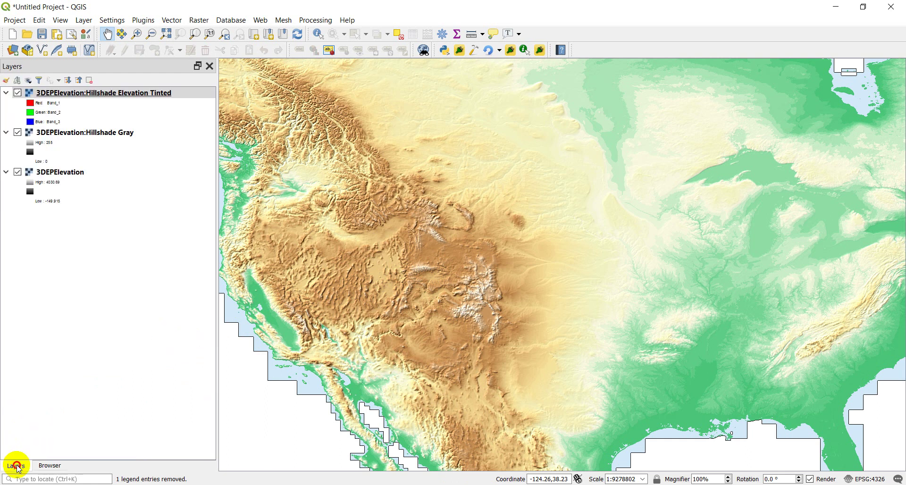
{"action": "left_click", "coordinate": [18, 93]}
{"action": "left_click_drag", "start_coordinate": [85, 135], "coordinate": [79, 179]}
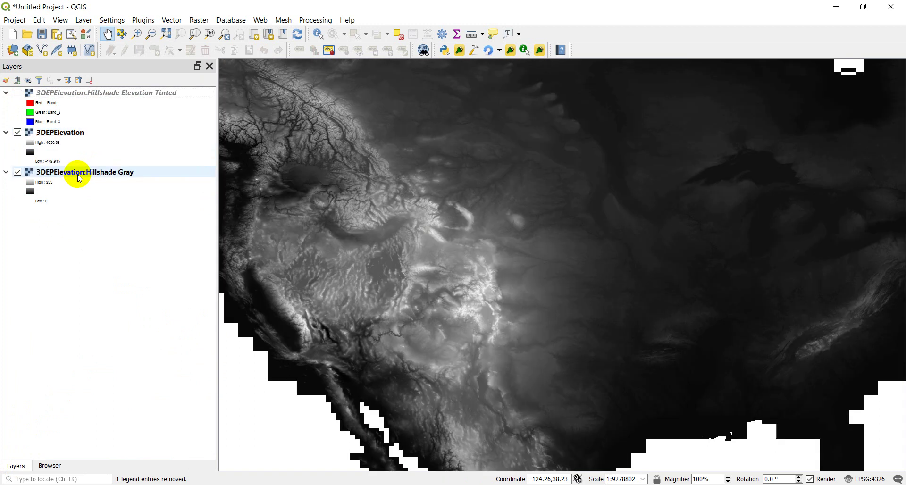
{"action": "left_click", "coordinate": [54, 136]}
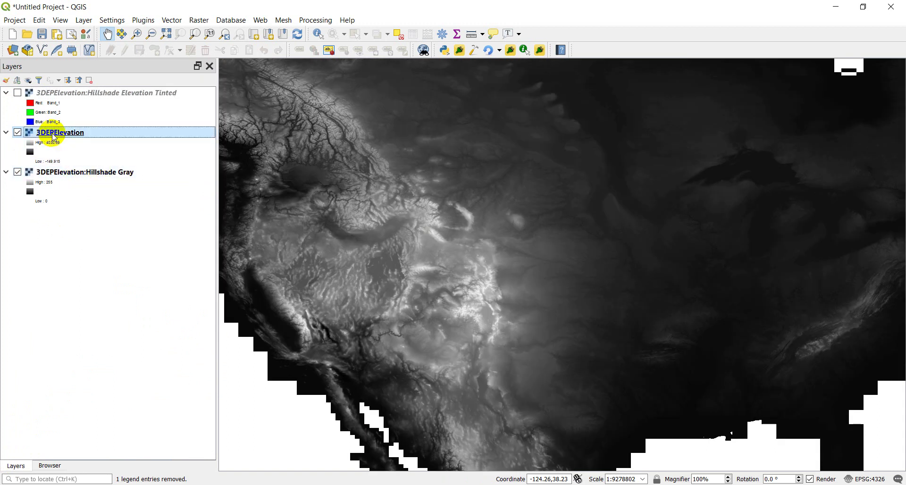
{"action": "double_click", "coordinate": [54, 136]}
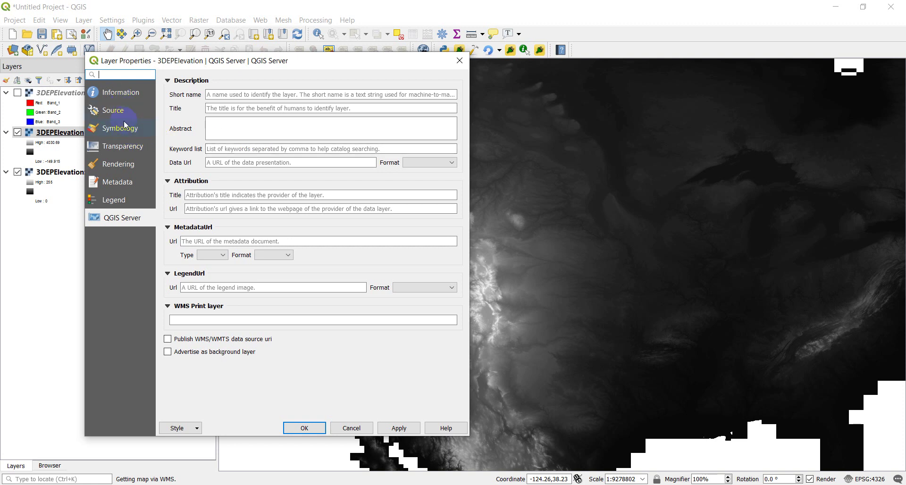
{"action": "left_click", "coordinate": [122, 146]}
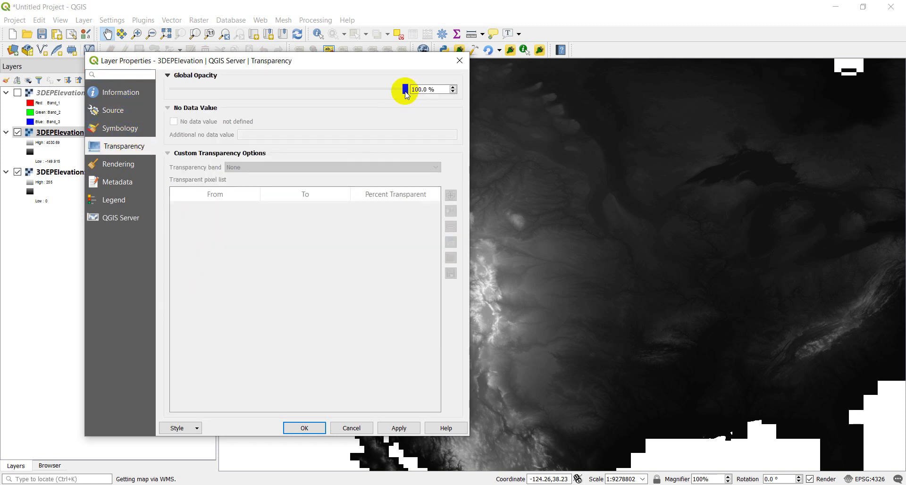
{"action": "left_click_drag", "start_coordinate": [405, 90], "coordinate": [329, 89]}
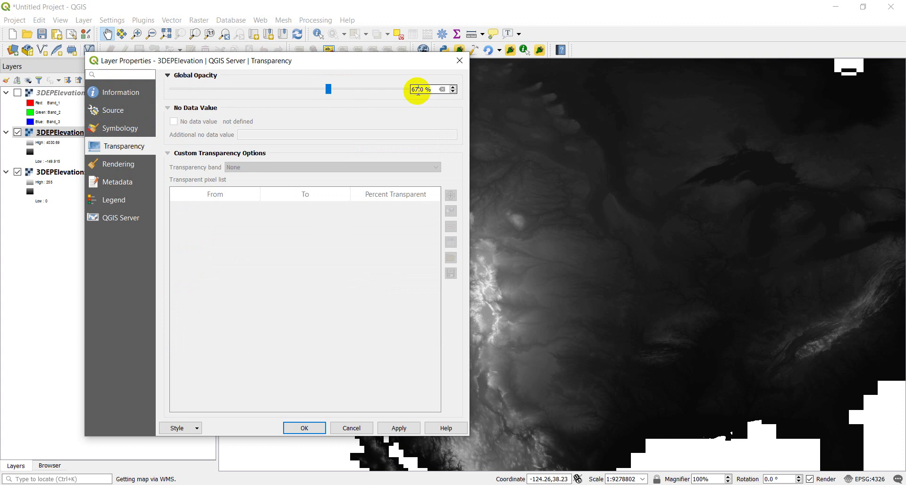
{"action": "type", "text": "50"}
{"action": "left_click", "coordinate": [313, 429]}
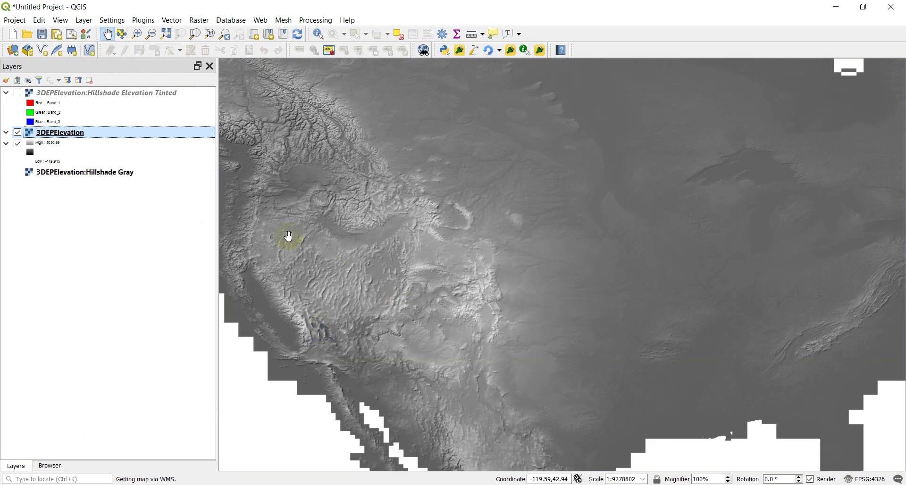
{"action": "double_click", "coordinate": [63, 135]}
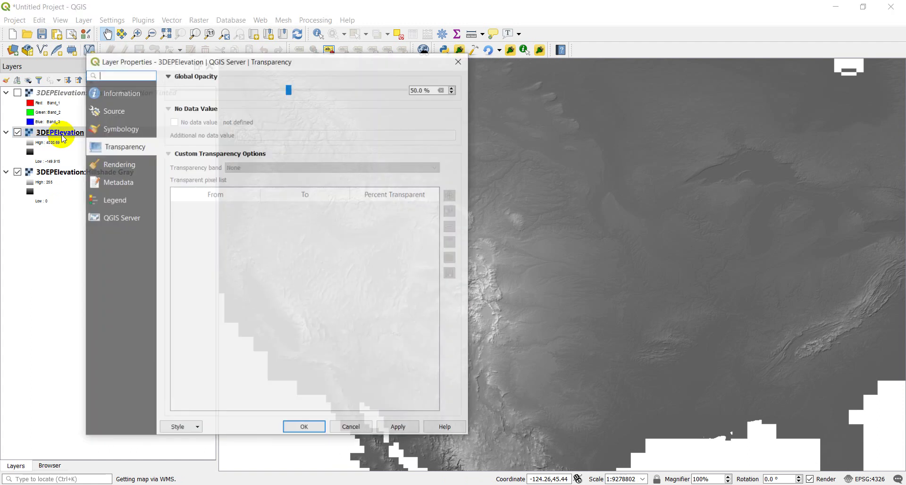
{"action": "left_click", "coordinate": [121, 128]}
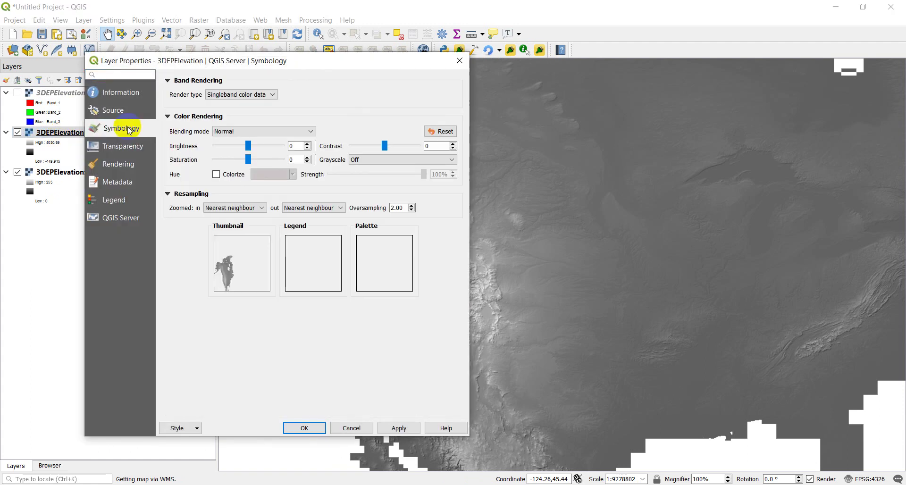
{"action": "left_click", "coordinate": [274, 94]}
{"action": "left_click", "coordinate": [275, 97]}
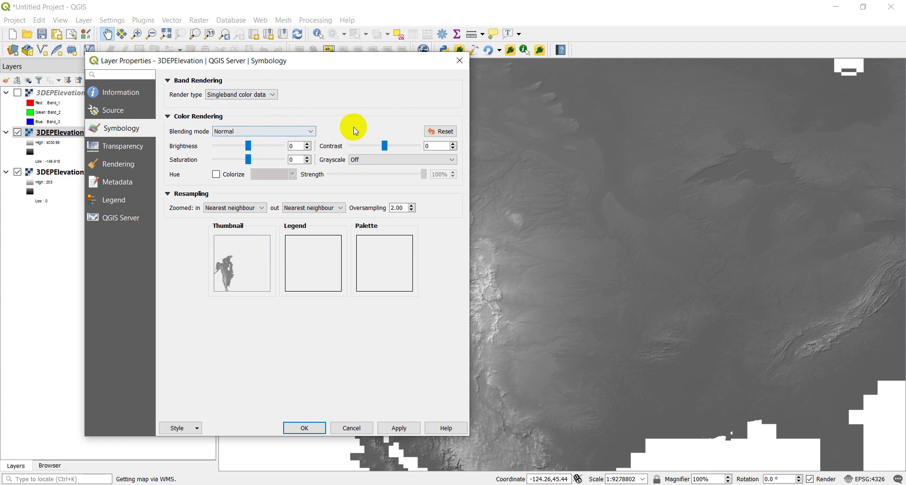
Step: Close Layer Properties, hide 3DEPElevation so only Hillshade Gray shows, and return to the Browser
{"action": "left_click", "coordinate": [460, 60]}
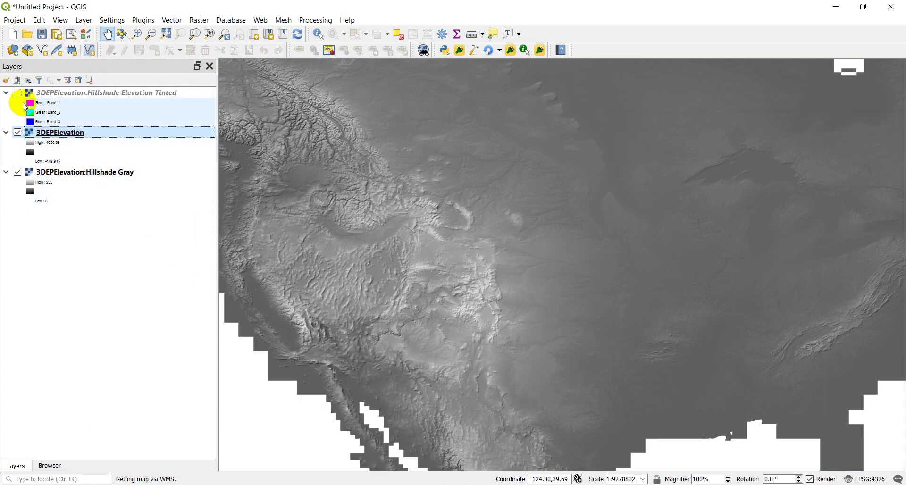
{"action": "left_click", "coordinate": [18, 93]}
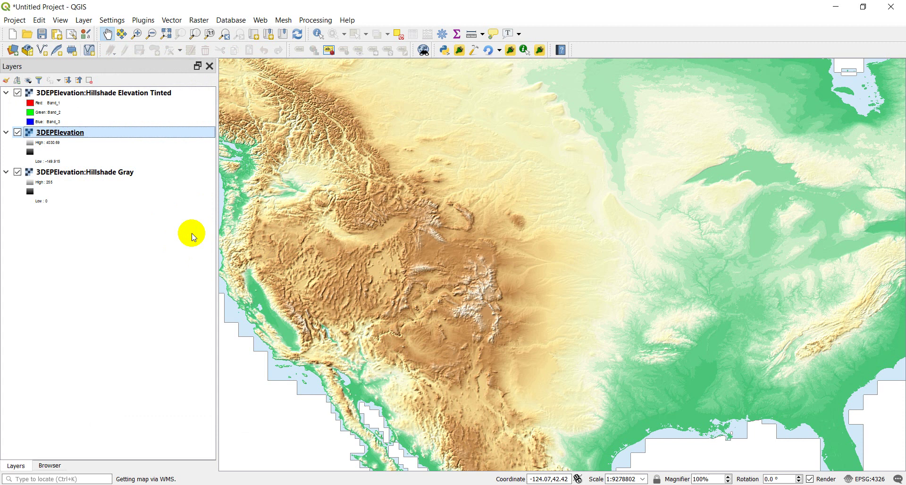
{"action": "left_click", "coordinate": [18, 93]}
{"action": "left_click", "coordinate": [17, 133]}
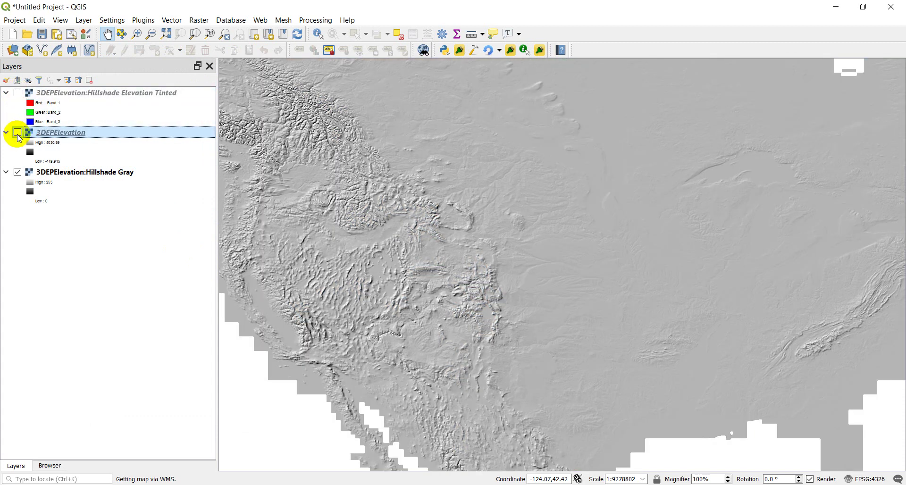
{"action": "left_click", "coordinate": [55, 466]}
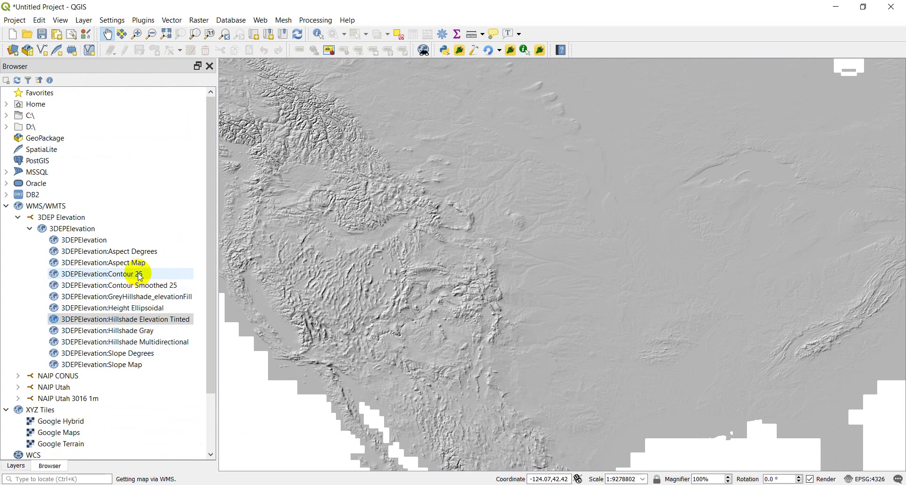
Step: Add the Aspect Degrees and Slope Degrees layers to the map and return to the Layers list
{"action": "left_click_drag", "start_coordinate": [111, 251], "coordinate": [474, 260]}
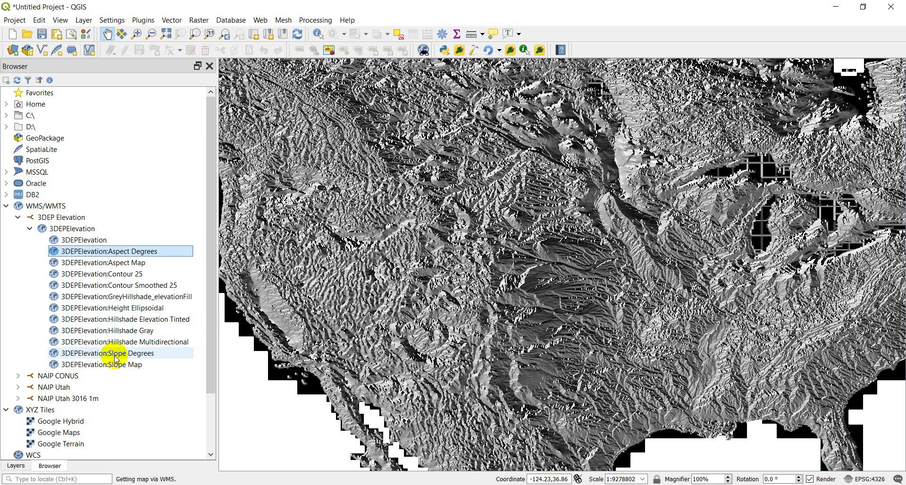
{"action": "left_click_drag", "start_coordinate": [115, 355], "coordinate": [411, 335]}
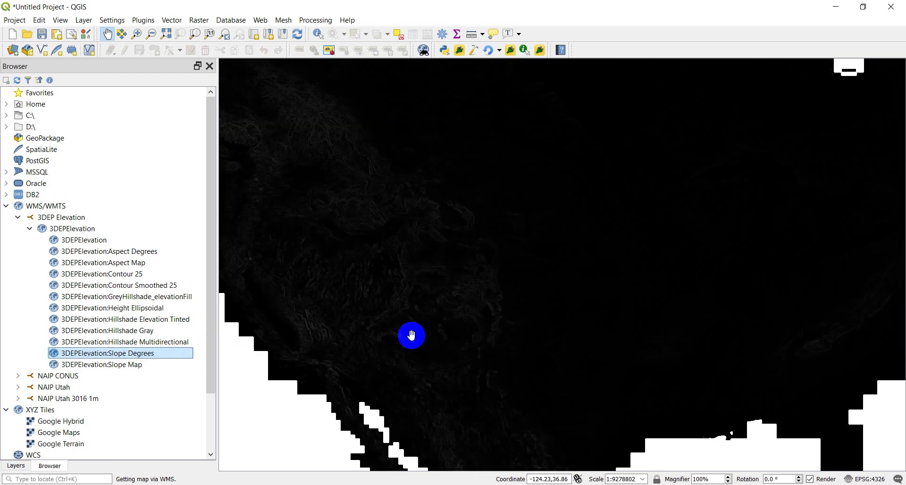
{"action": "left_click", "coordinate": [16, 466]}
{"action": "left_click", "coordinate": [233, 287]}
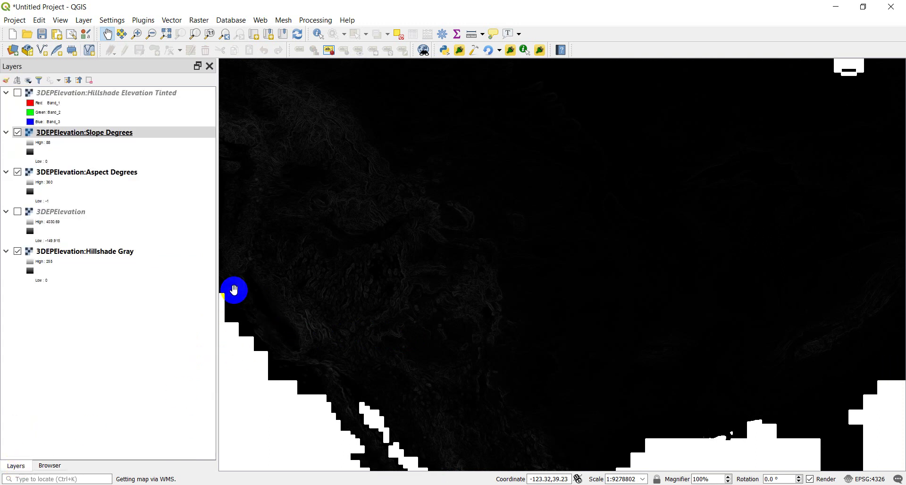
{"action": "left_click", "coordinate": [370, 258]}
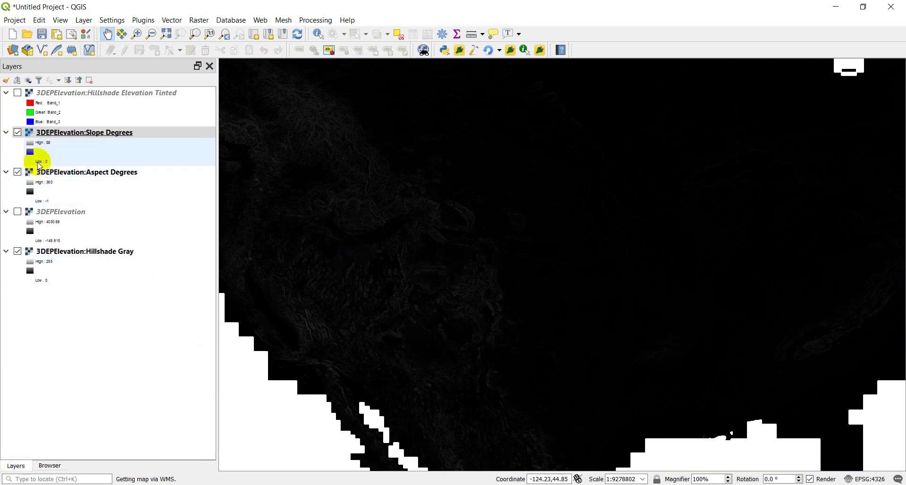
{"action": "left_click", "coordinate": [434, 284]}
{"action": "scroll", "coordinate": [434, 284], "scroll_direction": "down", "scroll_amount": 1}
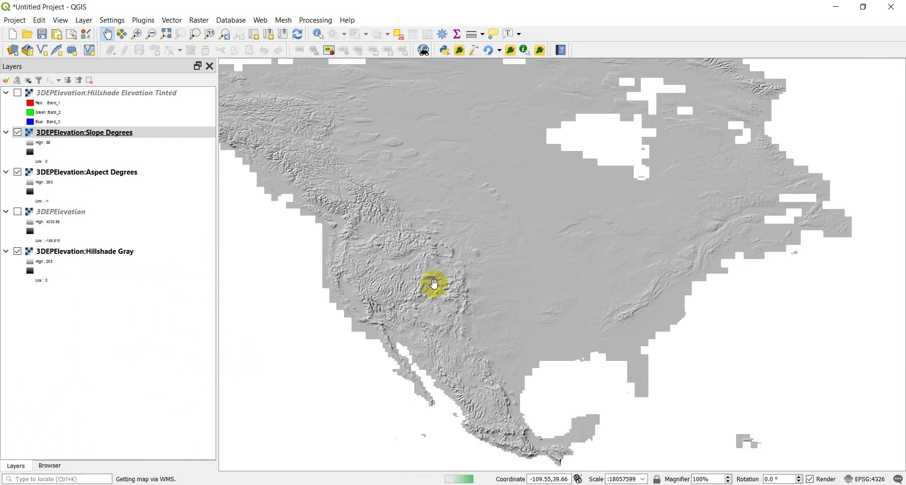
{"action": "left_click", "coordinate": [431, 283]}
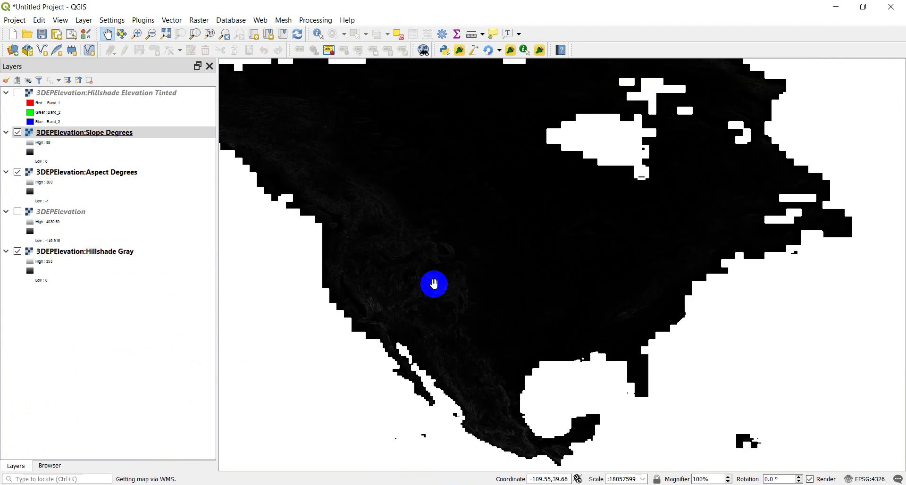
{"action": "scroll", "coordinate": [435, 313], "scroll_direction": "up", "scroll_amount": 1}
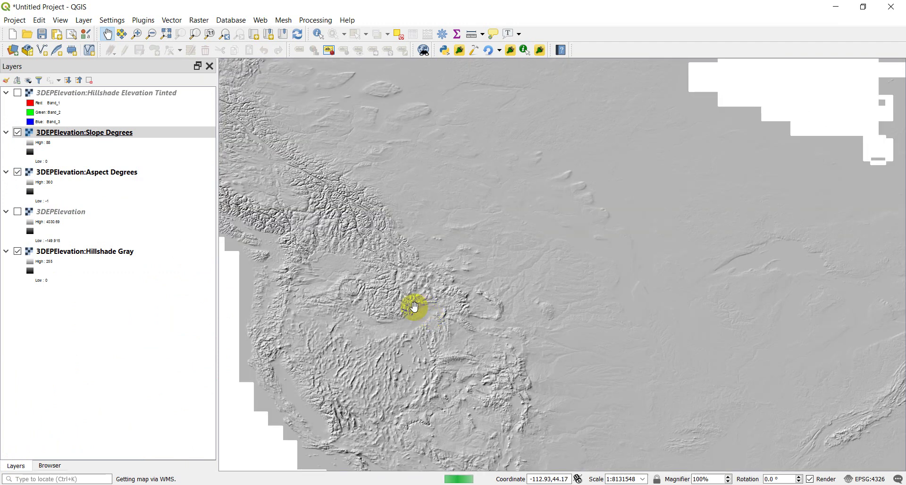
{"action": "left_click", "coordinate": [391, 297]}
{"action": "scroll", "coordinate": [391, 297], "scroll_direction": "up", "scroll_amount": 5}
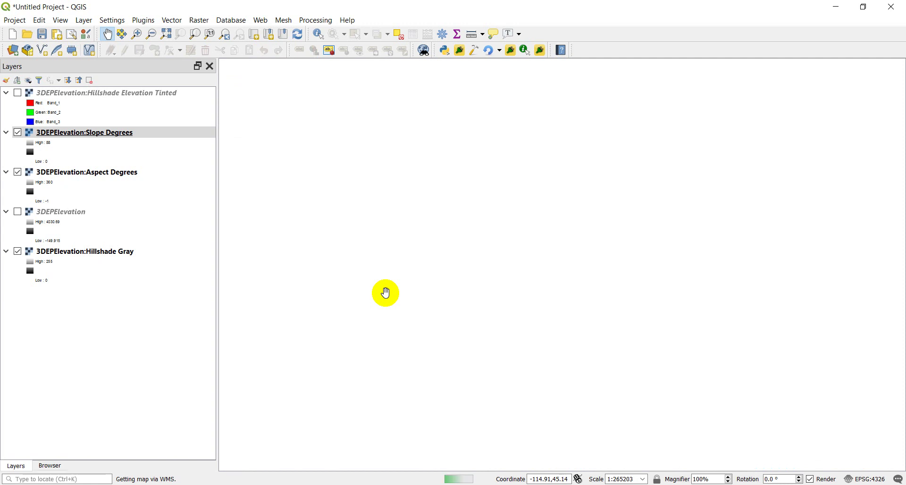
{"action": "scroll", "coordinate": [370, 289], "scroll_direction": "up", "scroll_amount": 1}
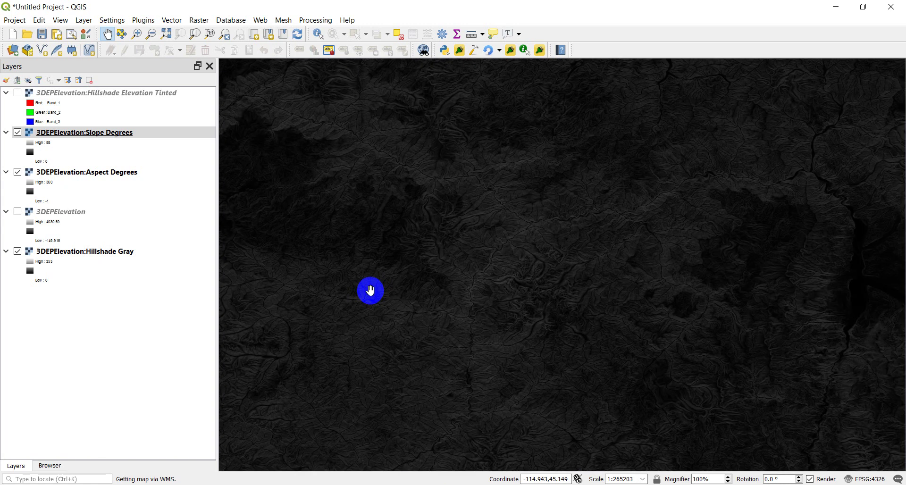
{"action": "scroll", "coordinate": [438, 270], "scroll_direction": "up", "scroll_amount": 1}
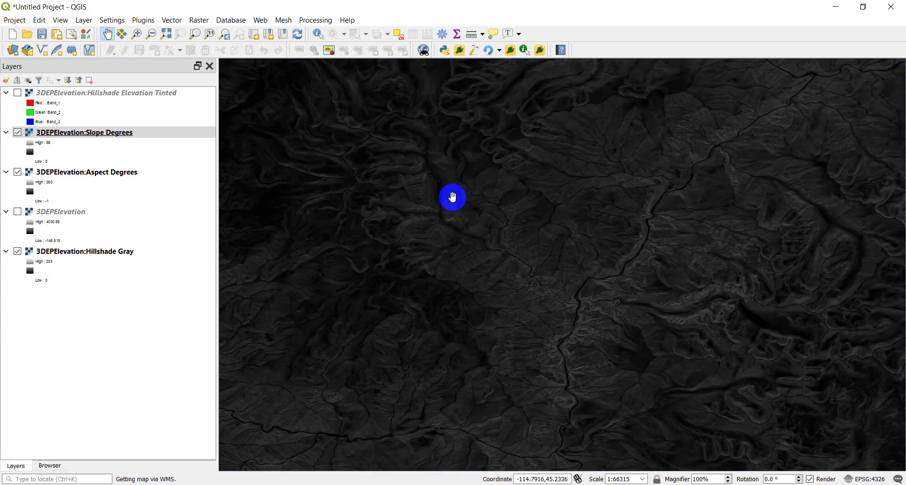
{"action": "scroll", "coordinate": [552, 290], "scroll_direction": "up", "scroll_amount": 2}
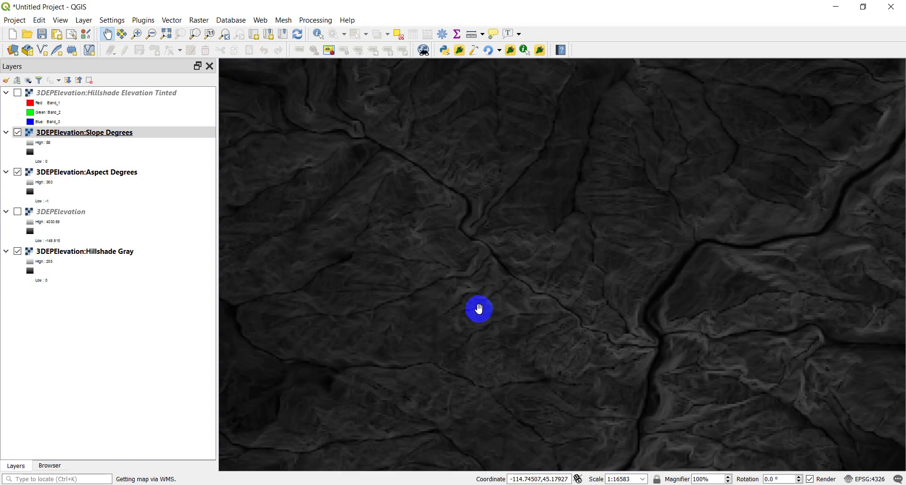
{"action": "scroll", "coordinate": [470, 324], "scroll_direction": "down", "scroll_amount": 3}
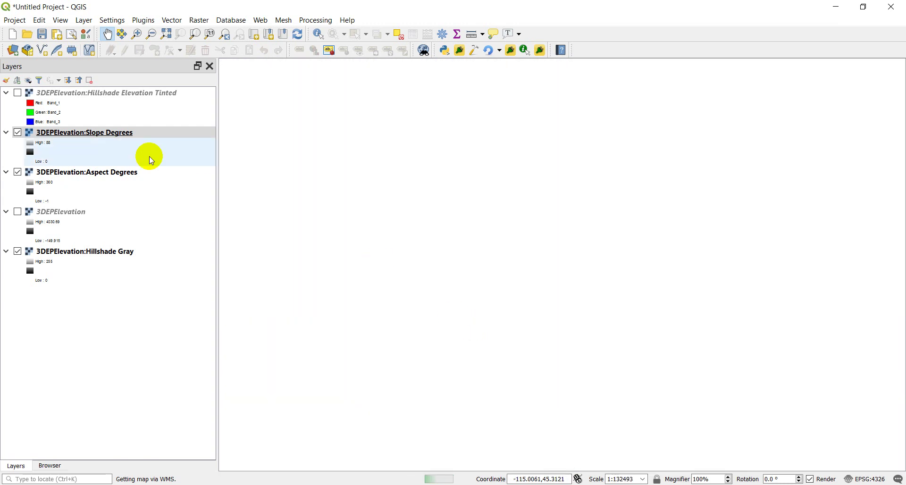
Step: Hide Slope Degrees and Aspect Degrees, show Hillshade Elevation Tinted, and zoom out to North America
{"action": "left_click", "coordinate": [17, 134]}
{"action": "left_click", "coordinate": [18, 173]}
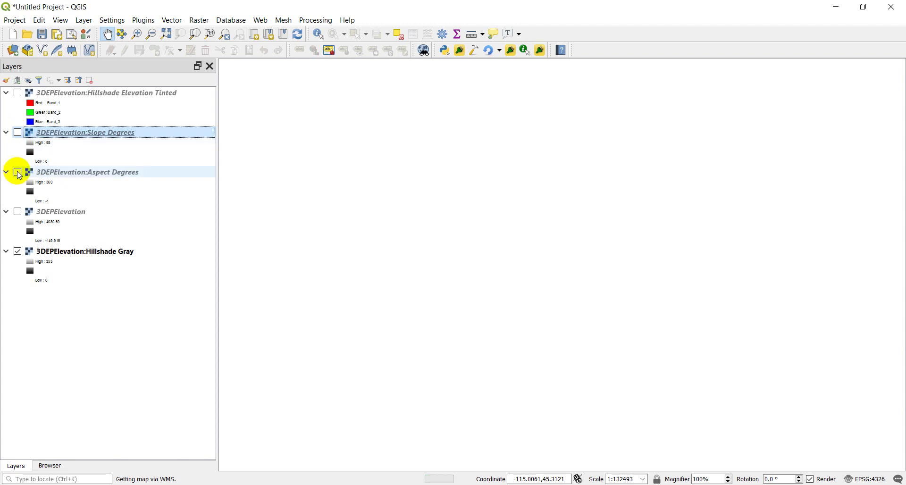
{"action": "left_click", "coordinate": [18, 94]}
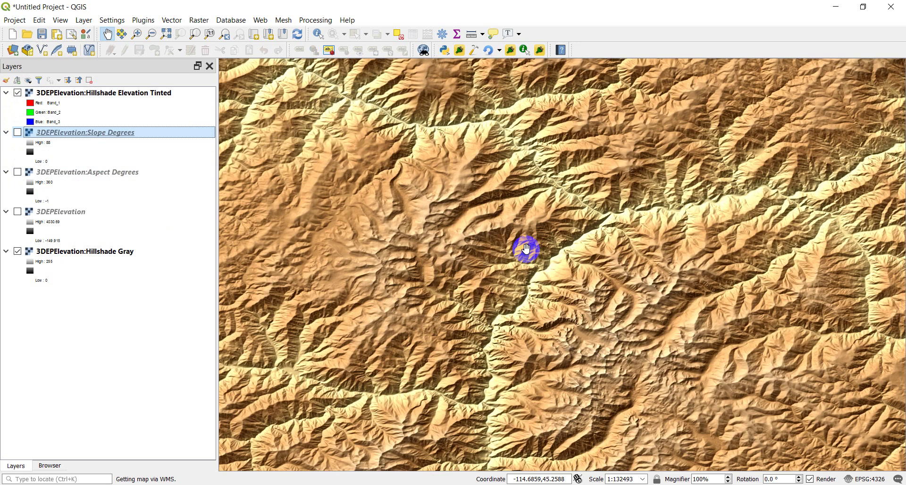
{"action": "scroll", "coordinate": [526, 249], "scroll_direction": "down", "scroll_amount": 5}
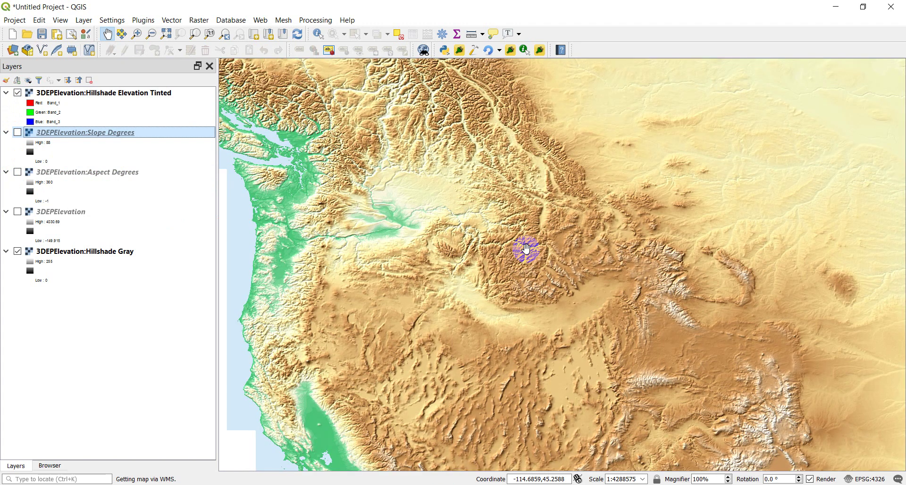
{"action": "scroll", "coordinate": [526, 249], "scroll_direction": "down", "scroll_amount": 1}
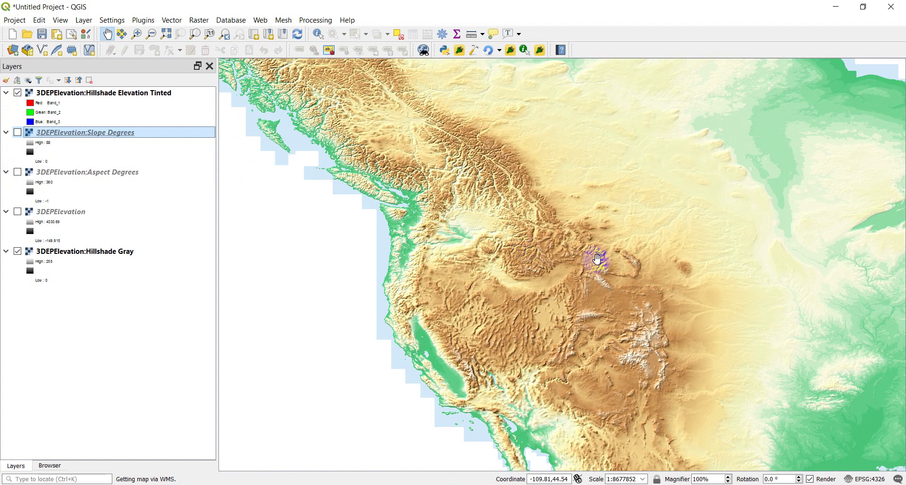
{"action": "scroll", "coordinate": [472, 259], "scroll_direction": "down", "scroll_amount": 1}
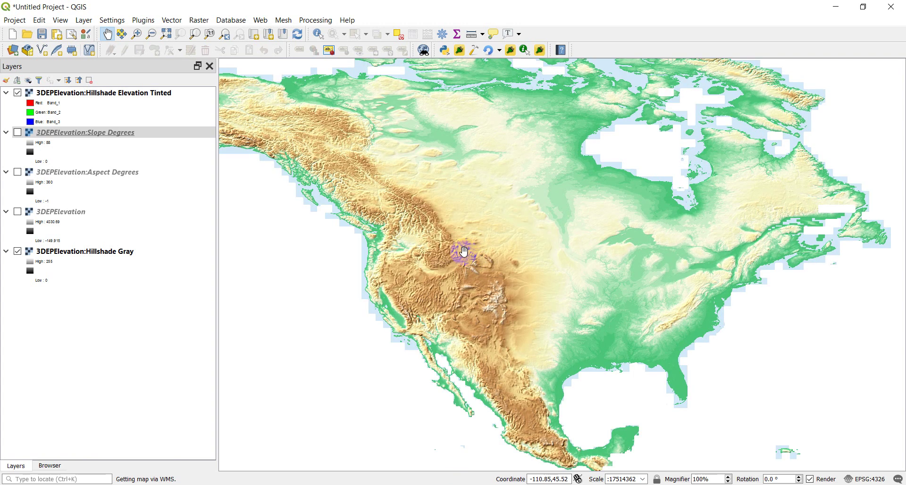
Step: Nudge the map view and drag the Layers panel splitter left to enlarge the map canvas
{"action": "left_click_drag", "start_coordinate": [464, 252], "coordinate": [461, 269]}
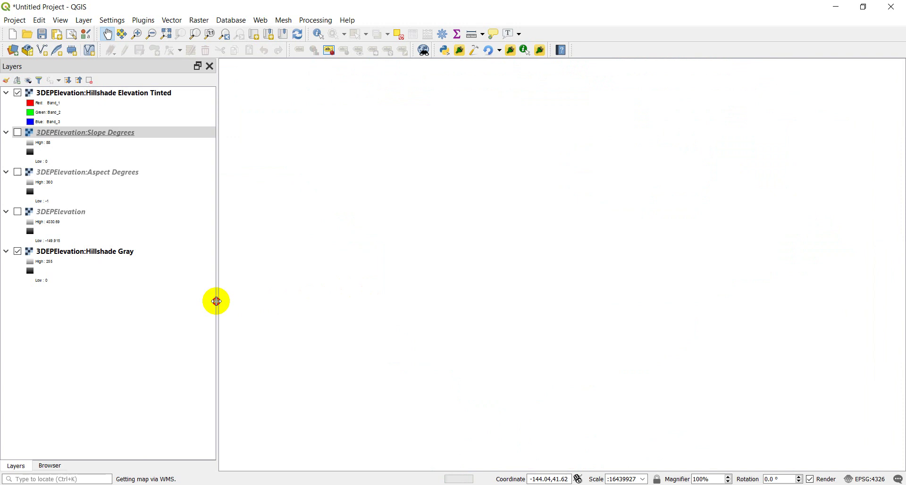
{"action": "left_click_drag", "start_coordinate": [217, 302], "coordinate": [125, 300]}
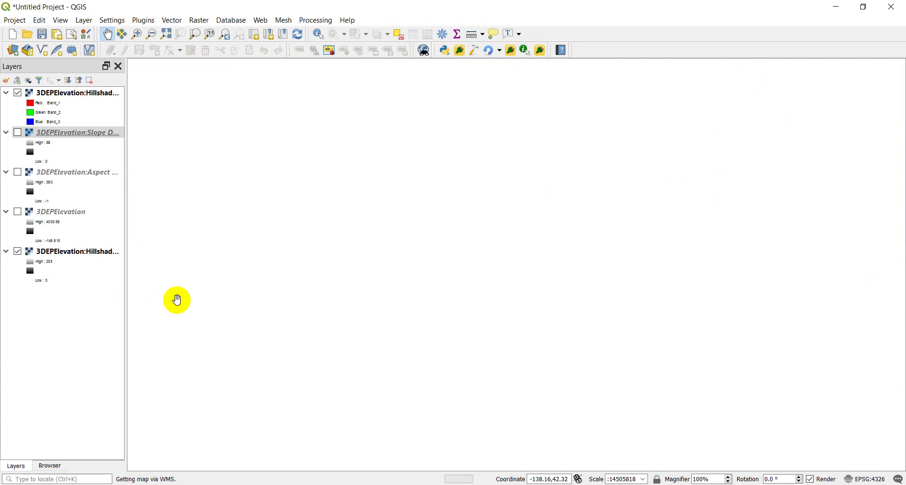